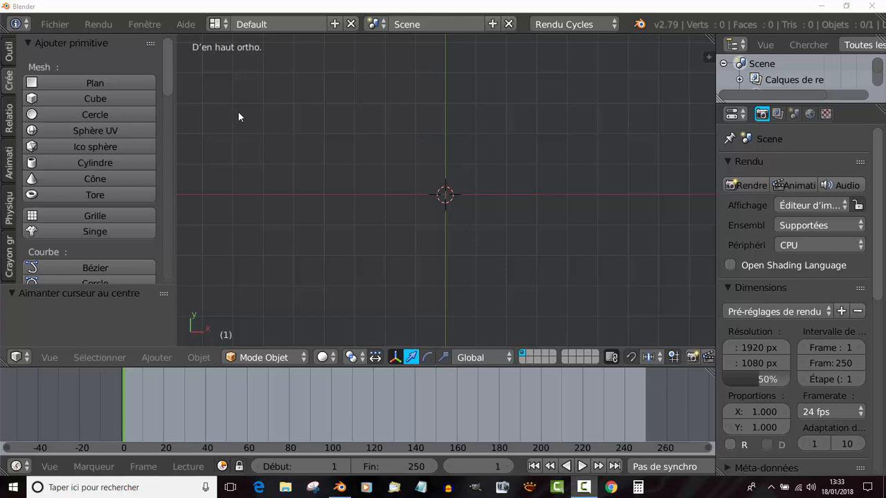
Switch to the Video Editing layout and add heaume fin0001-0594.mp4 from the Desktop (Bureau) as a video strip with sound.
click(215, 23)
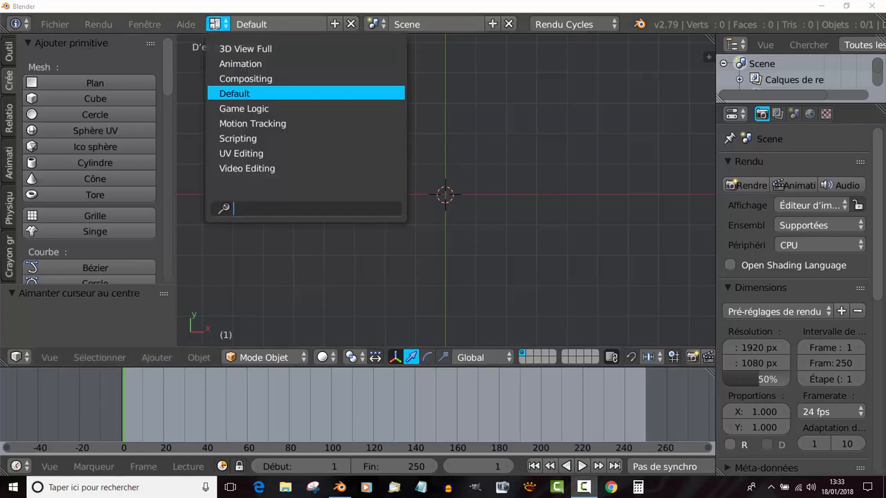
click(237, 168)
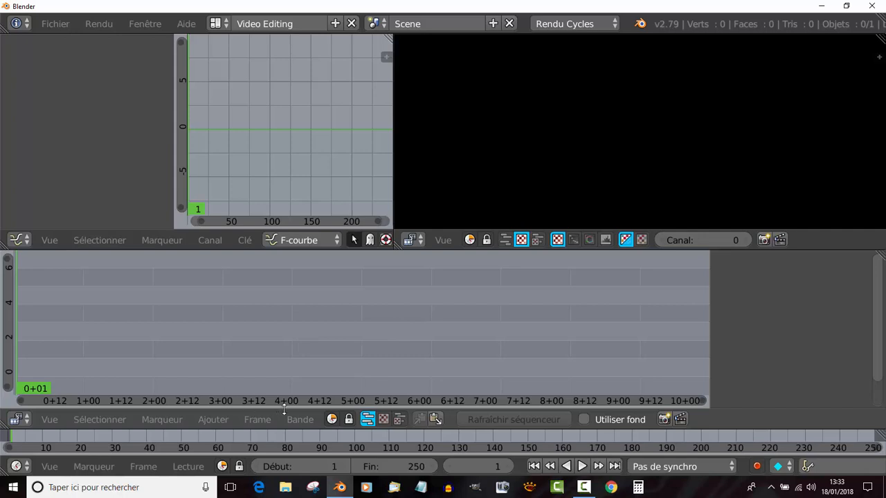
click(216, 419)
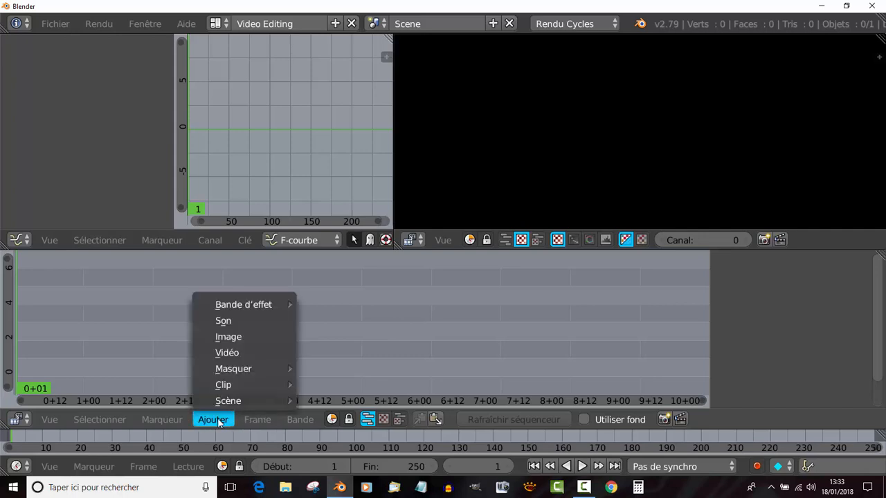
click(223, 353)
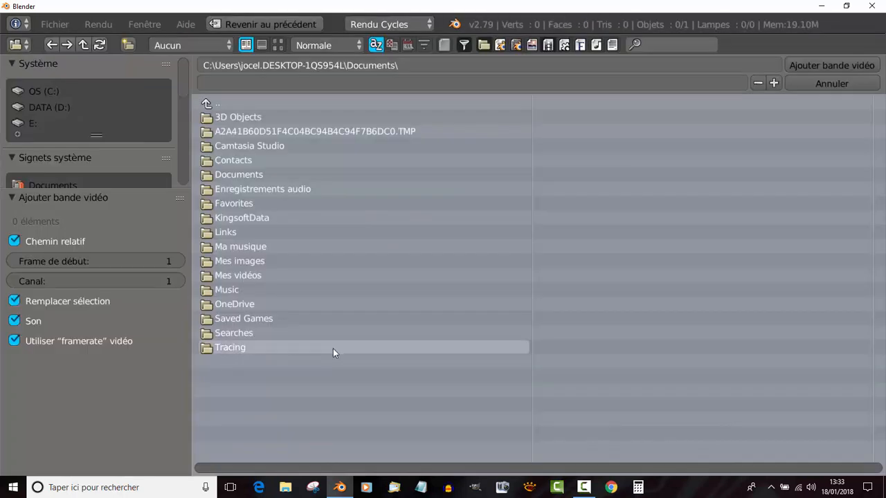
scroll(81, 126, down, 3)
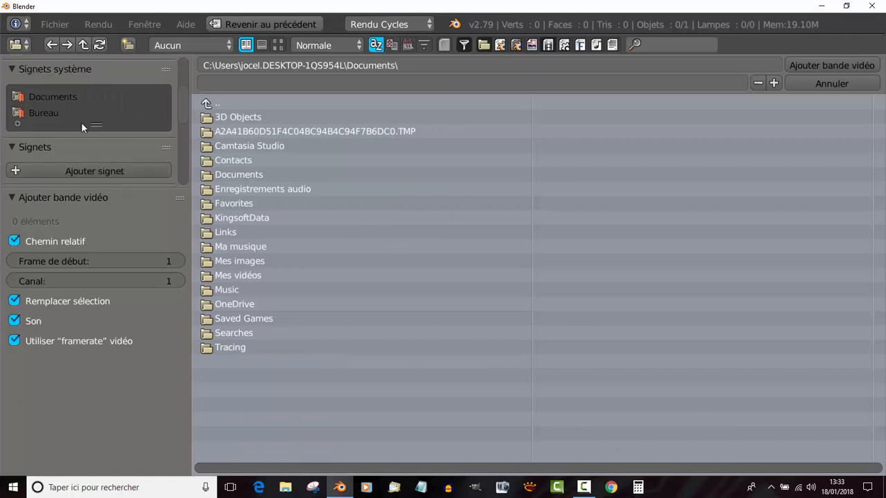
click(44, 112)
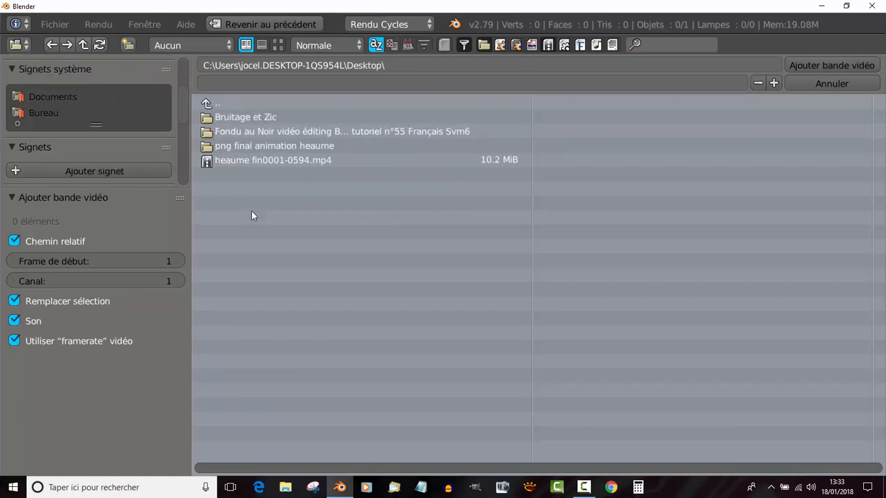
click(268, 161)
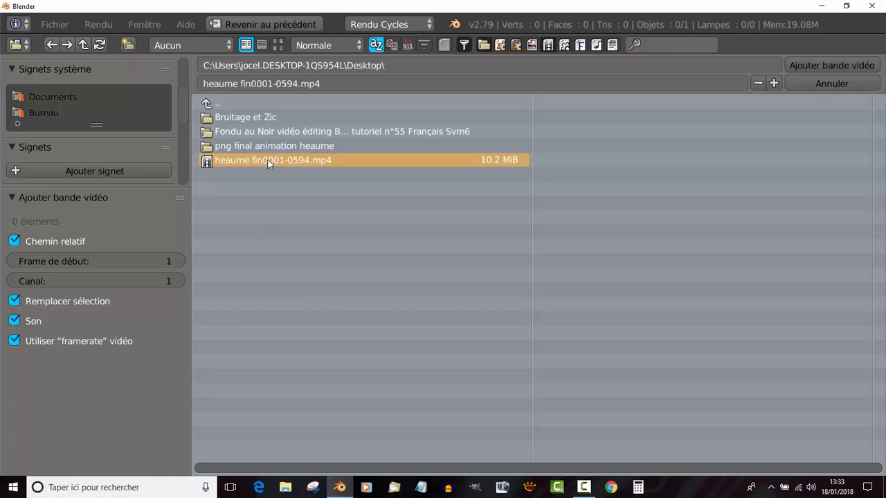
click(831, 64)
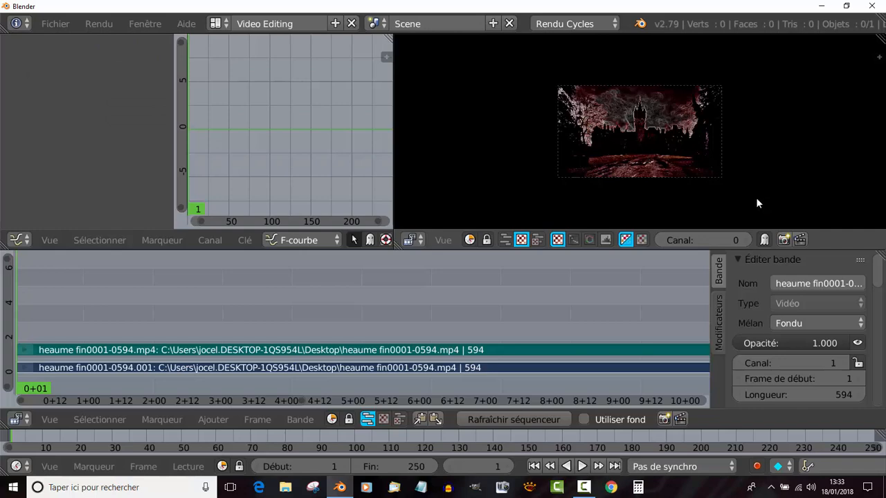
Preview the imported video by playing its opening and checking frames from the start to the closing title.
scroll(687, 197, up, 2)
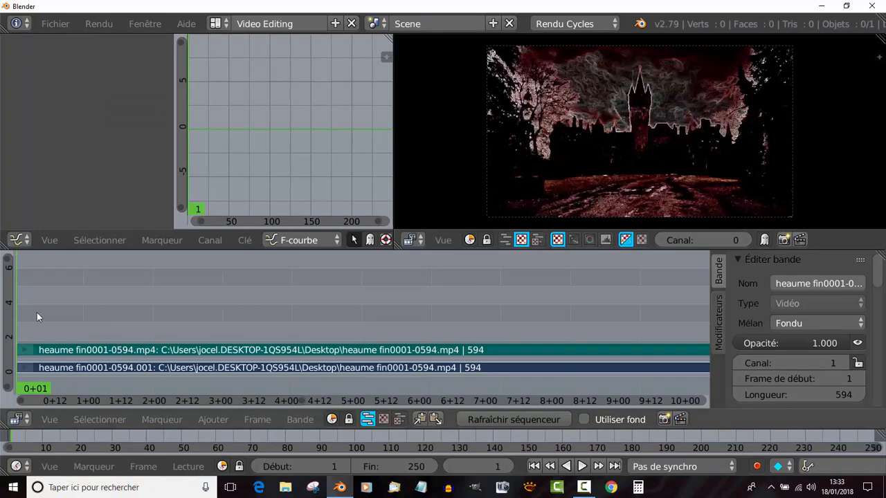
key(alt+a)
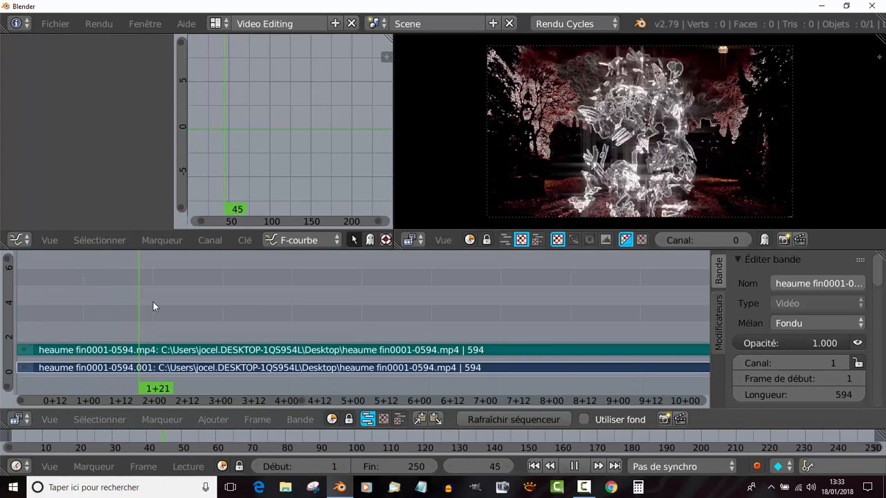
drag(212, 296, 48, 305)
scroll(346, 307, down, 5)
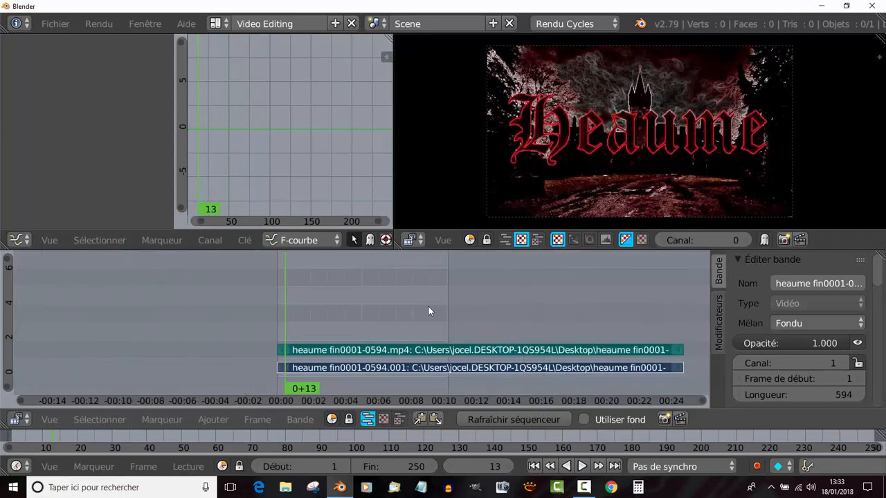
click(260, 318)
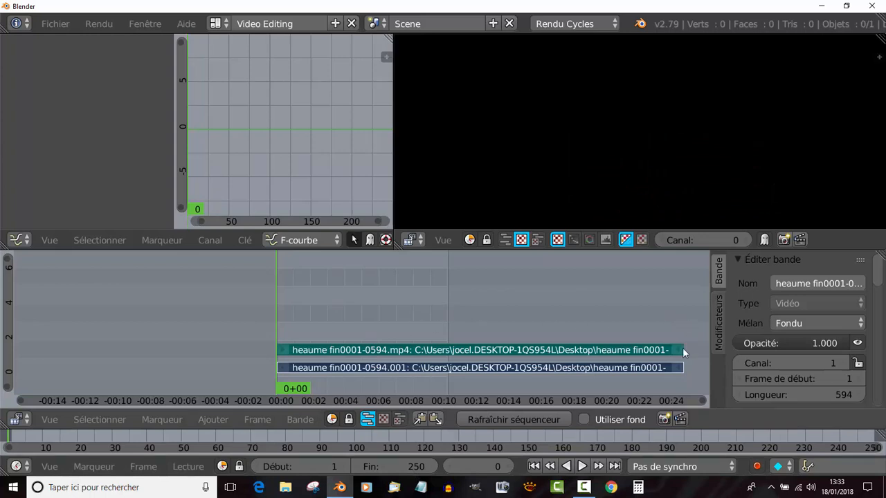
click(635, 370)
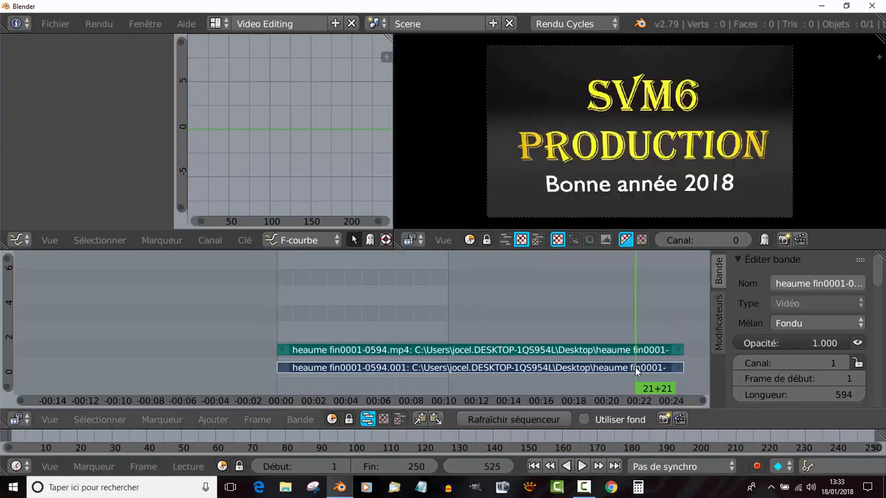
right_click(626, 368)
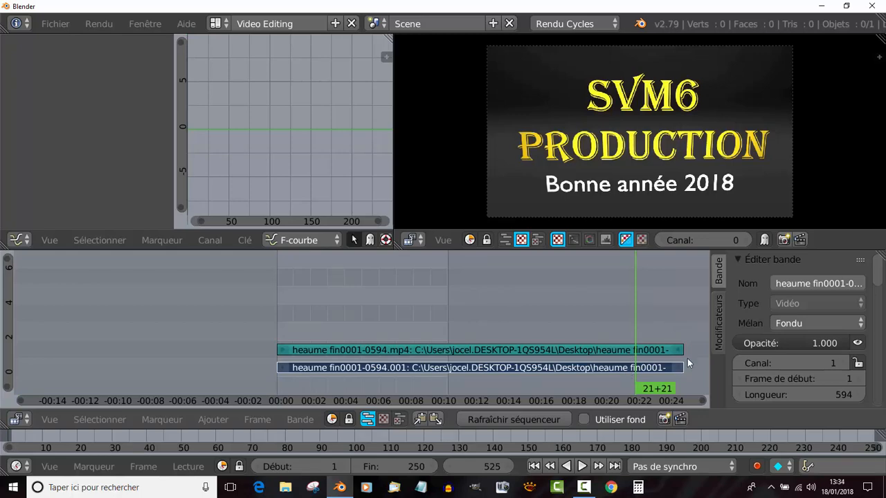
Set the timeline's end frame to 594 to match the full length of the imported strips.
scroll(698, 322, up, 2)
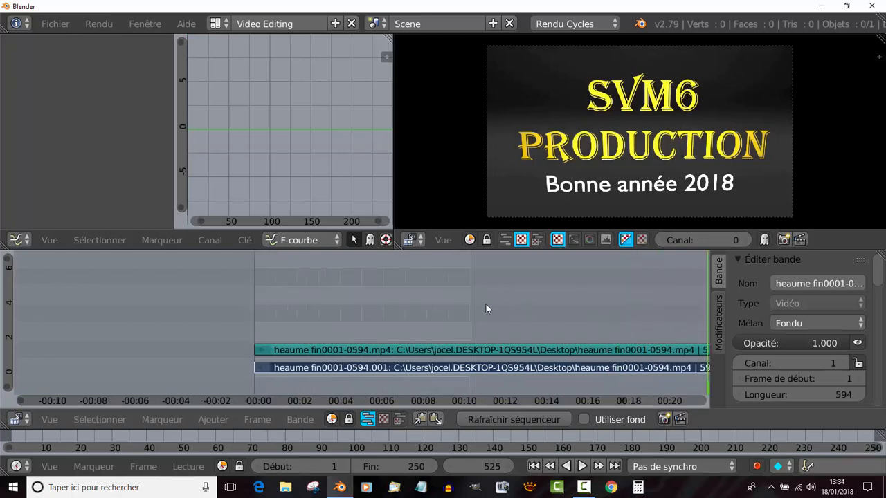
scroll(555, 315, down, 1)
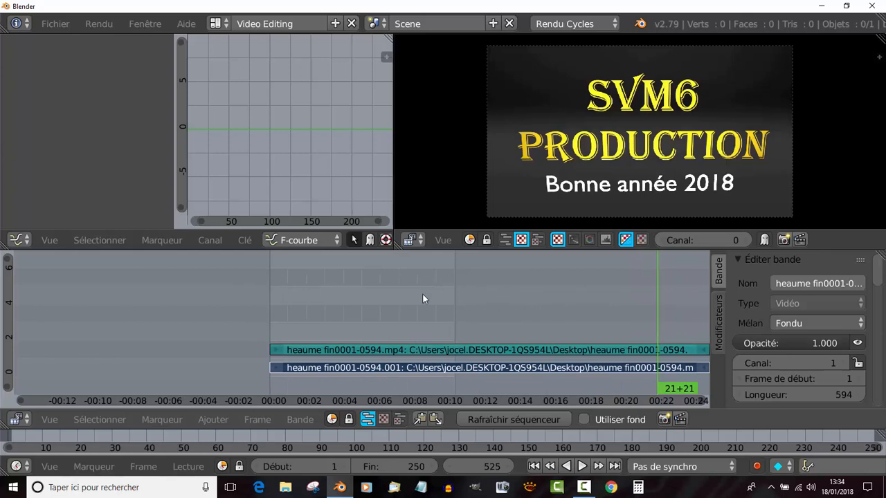
scroll(489, 308, up, 3)
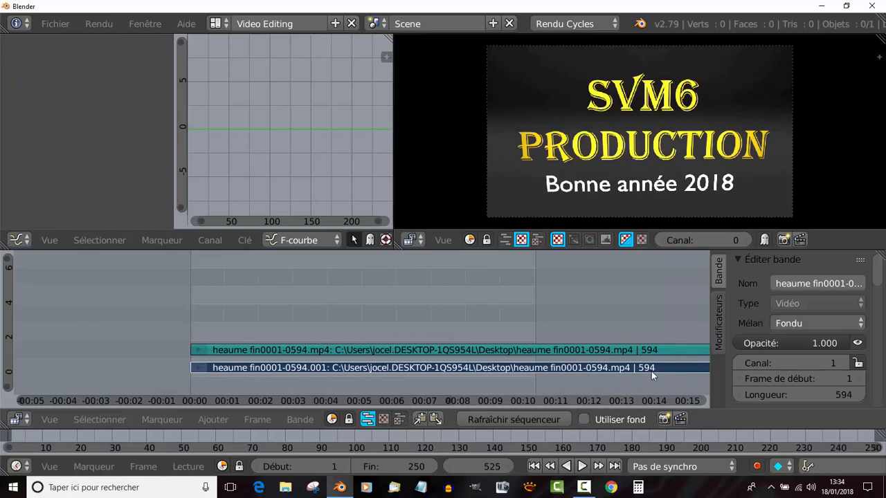
ctrl+scroll(651, 371, down, 3)
click(502, 308)
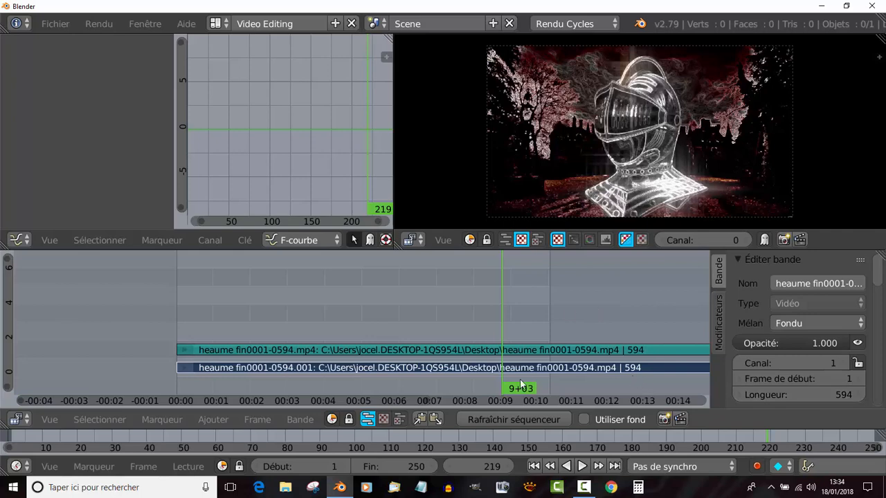
click(417, 468)
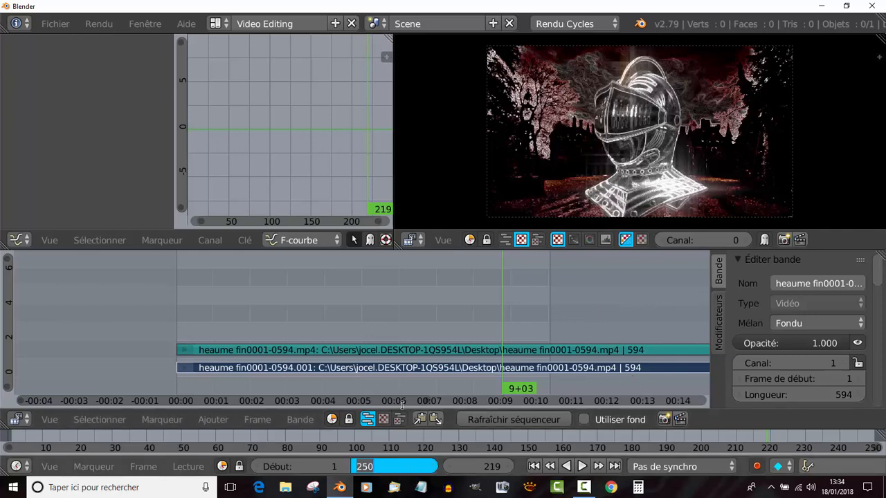
text(594)
key(Return)
scroll(589, 351, down, 5)
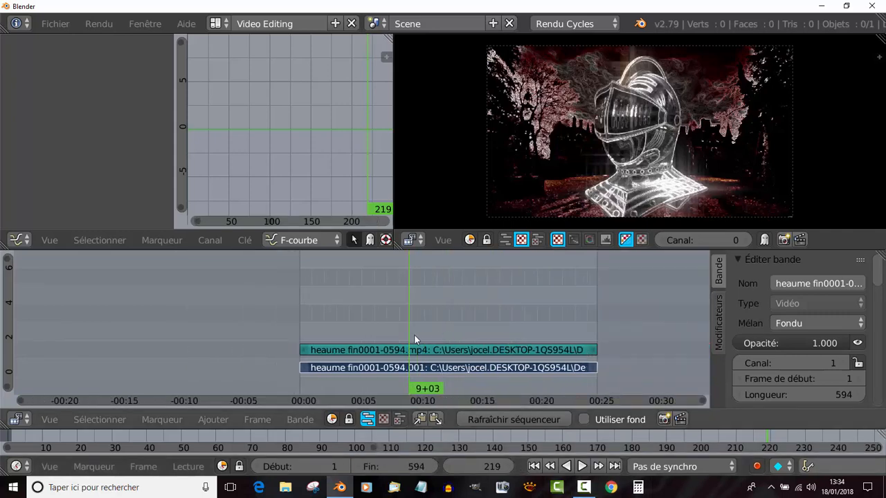
scroll(419, 333, up, 3)
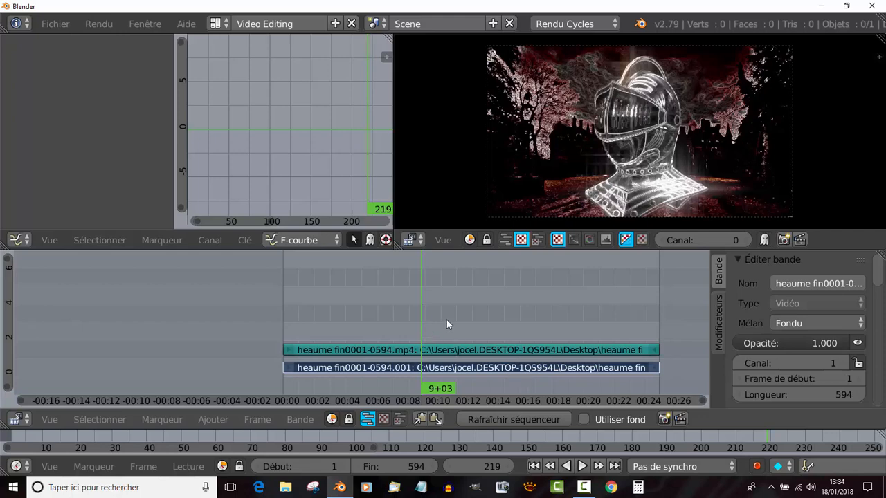
Move the playhead to frame 406, advancing one frame at a time past the end of the Heaume title.
drag(446, 324, 535, 323)
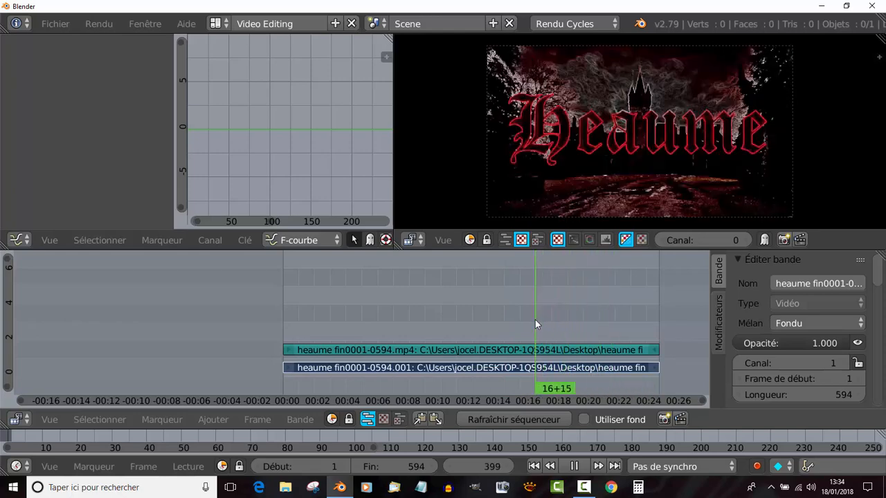
key(Escape)
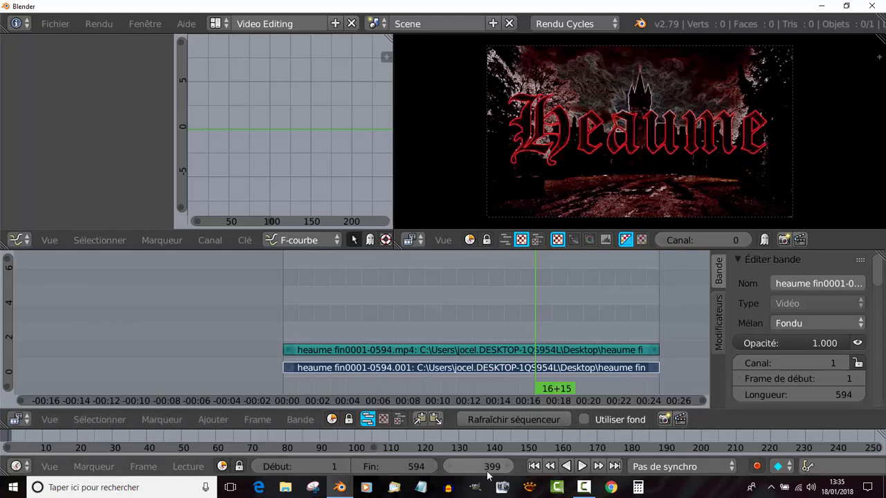
click(508, 466)
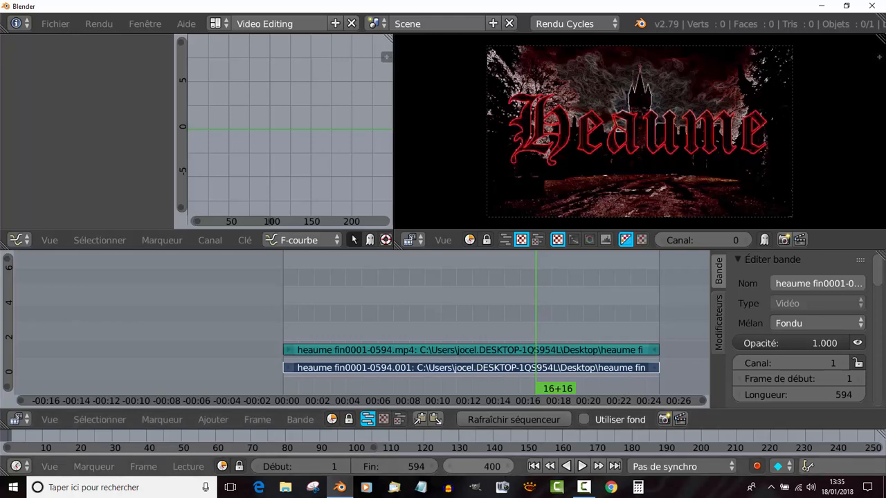
click(508, 466)
click(508, 467)
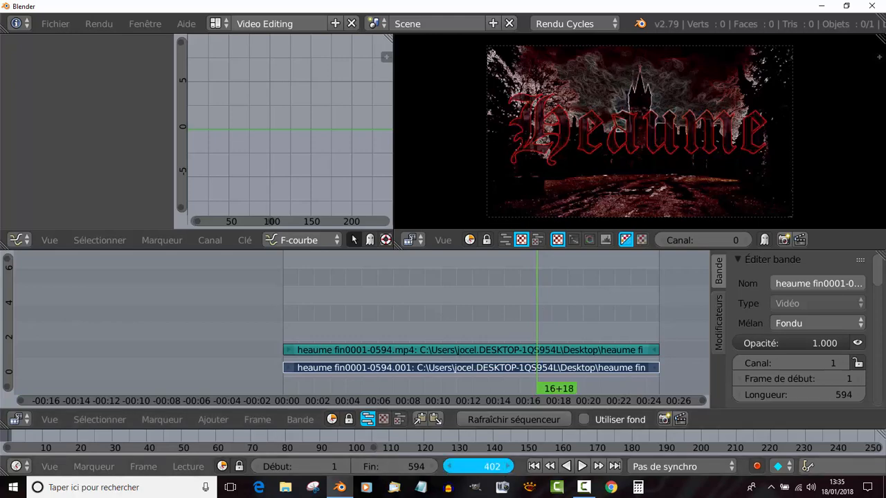
click(508, 466)
click(508, 466)
click(508, 467)
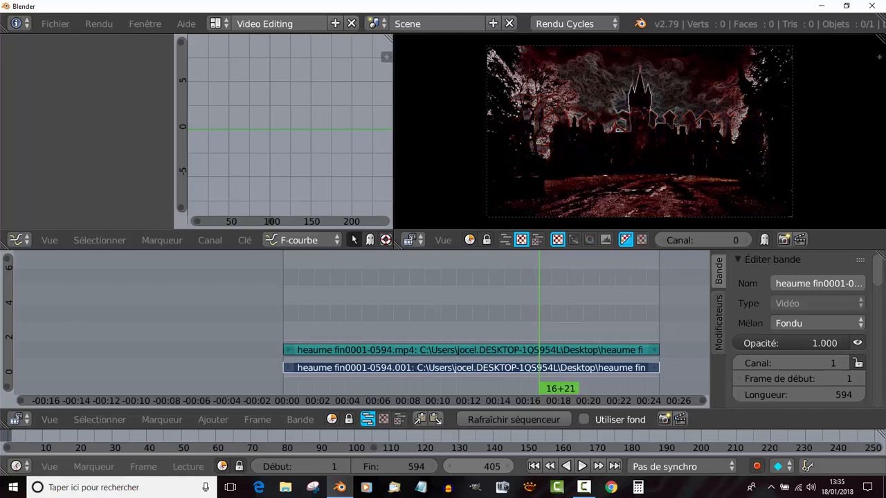
click(508, 466)
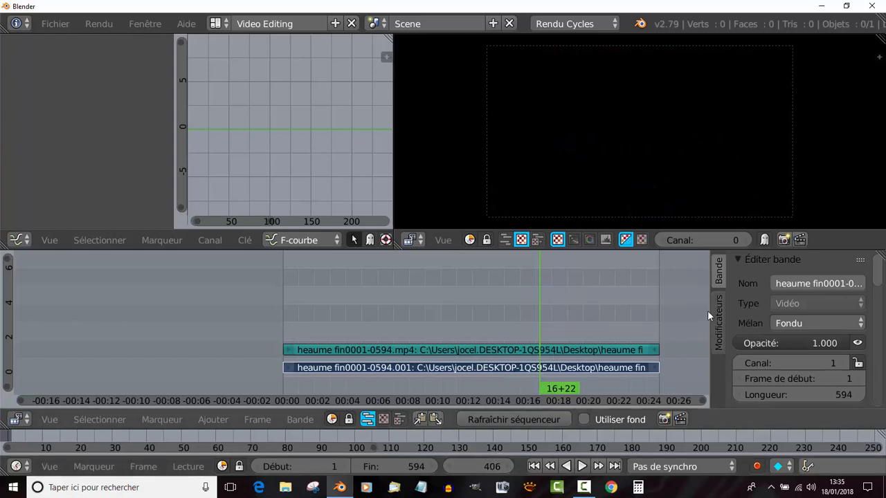
Widen the strip properties area and set the video strip's length to 406 frames.
drag(709, 312, 638, 312)
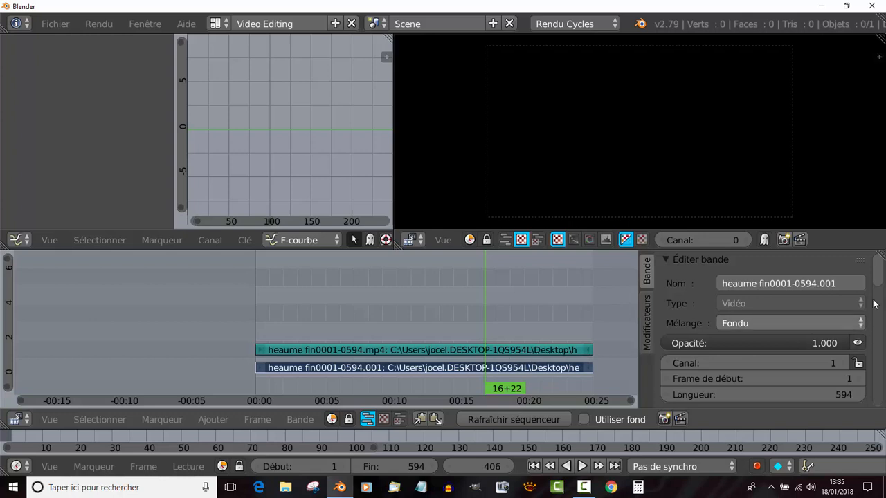
scroll(831, 322, down, 3)
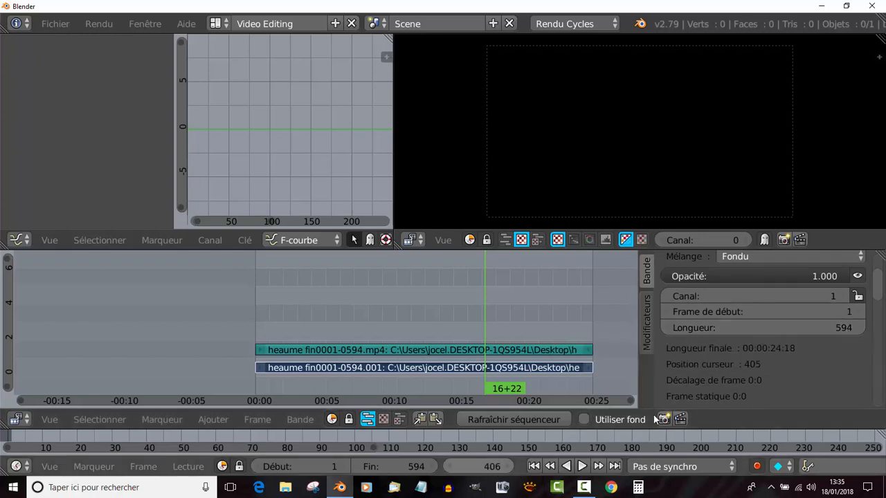
click(836, 329)
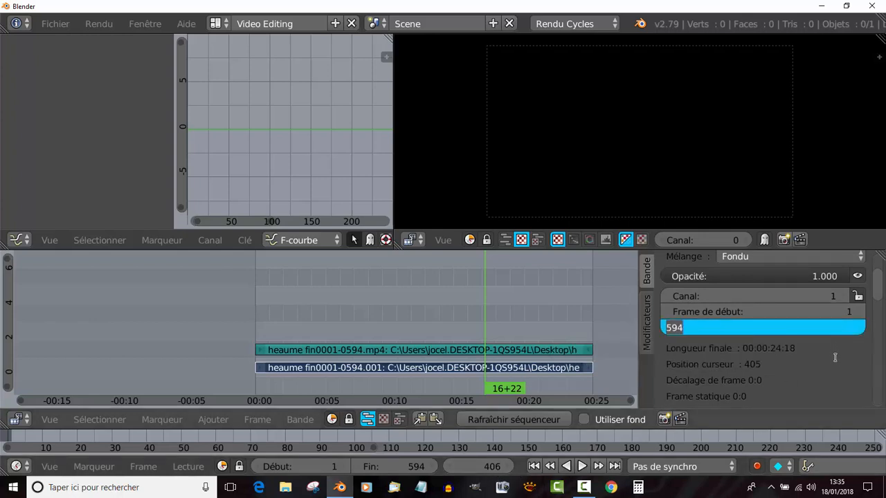
text(406)
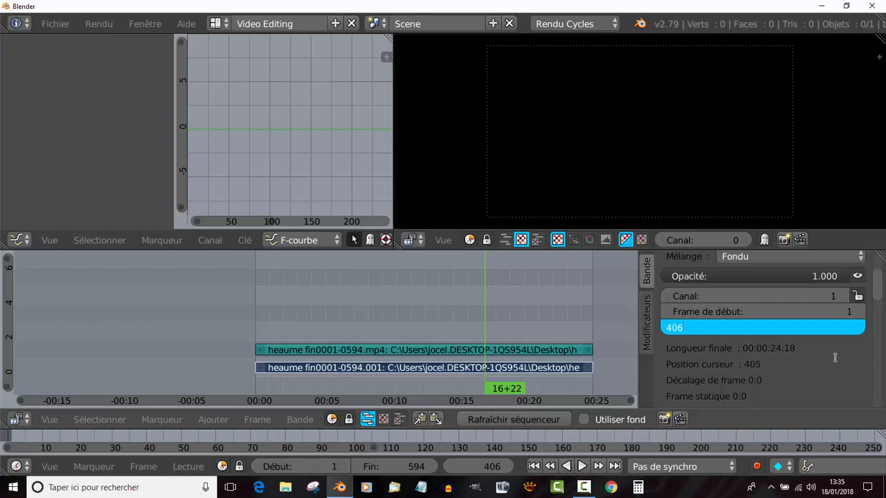
key(Return)
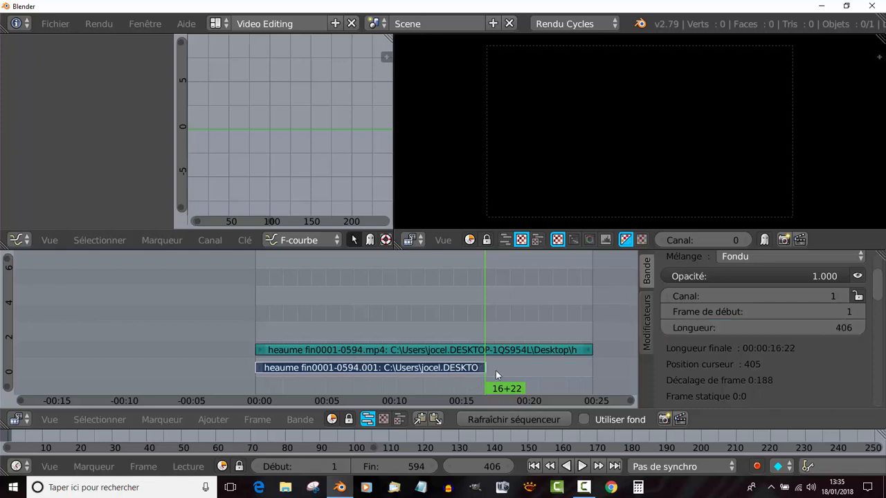
Select the sound strip on channel 2 and set its length to 406 frames.
click(536, 346)
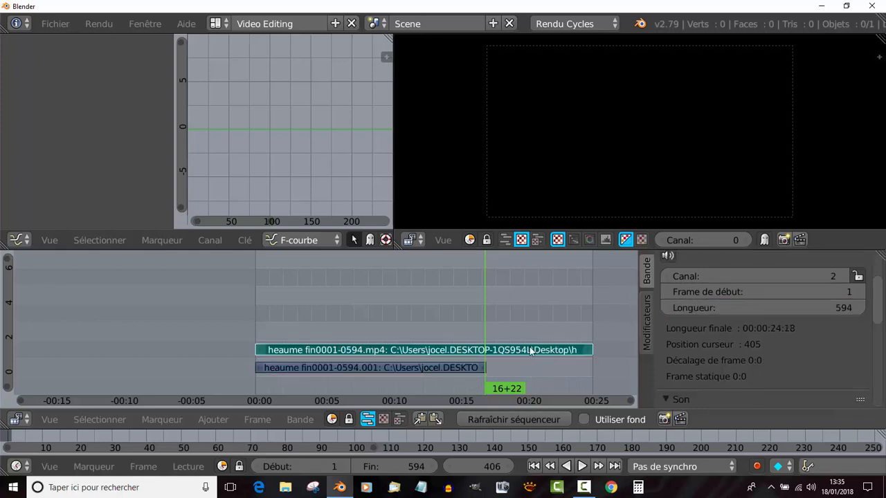
click(843, 307)
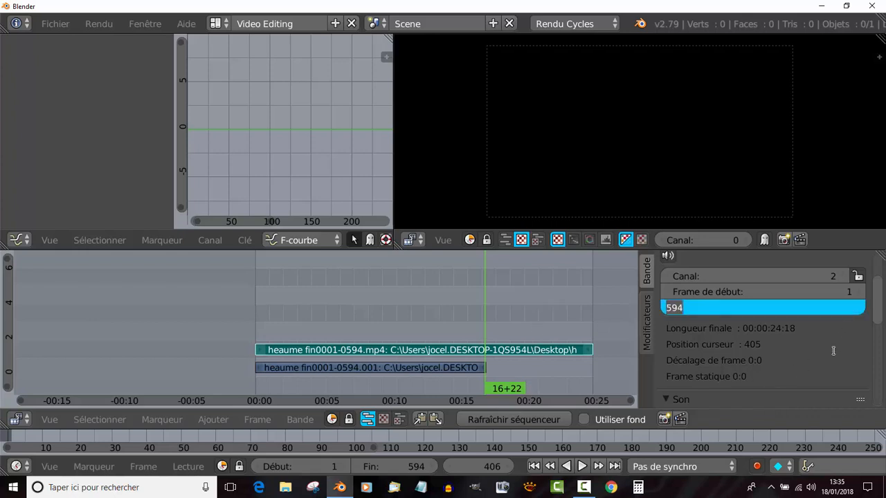
text(406)
key(Return)
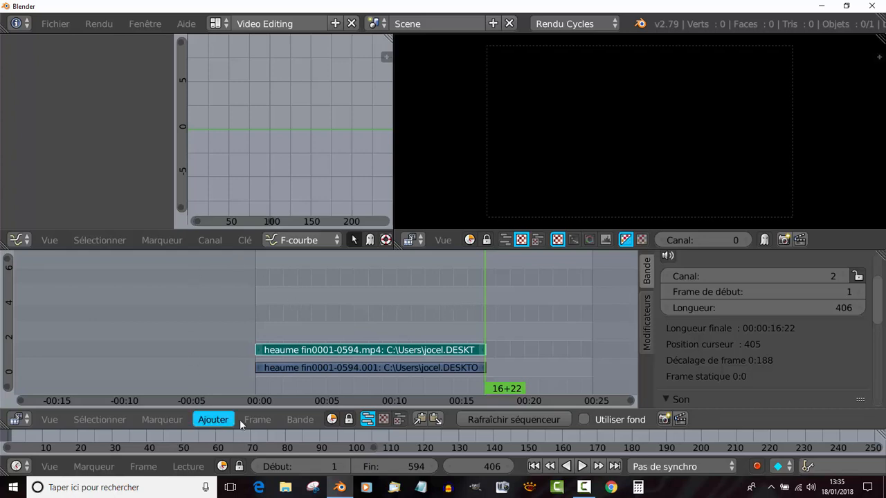
click(257, 419)
mouse_move(212, 420)
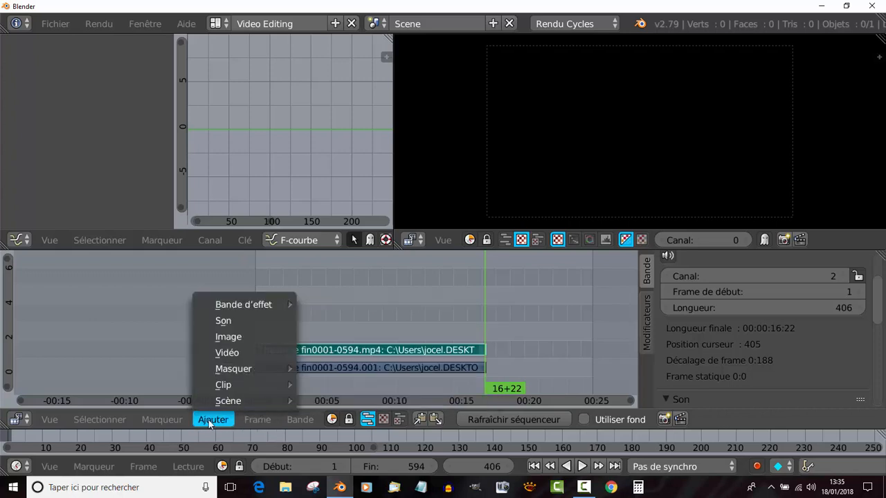
mouse_move(225, 306)
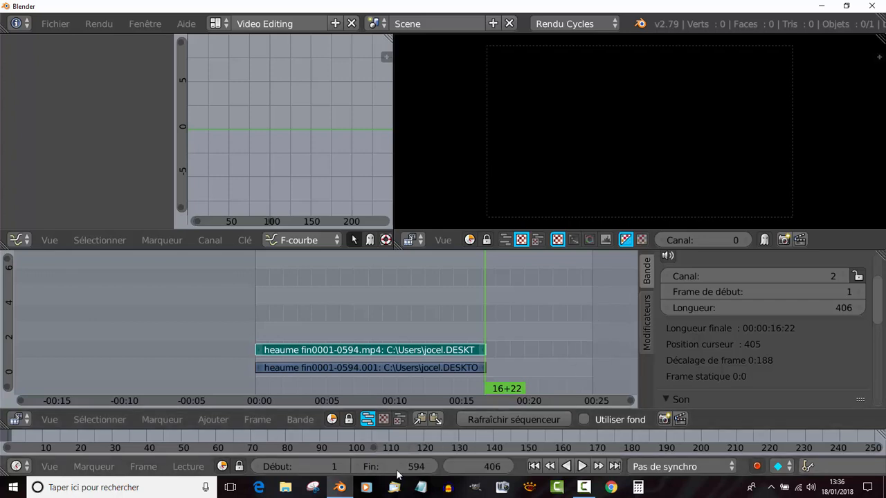
Set the timeline's end frame to 406 and narrow the strip properties area to enlarge the sequencer view.
click(415, 465)
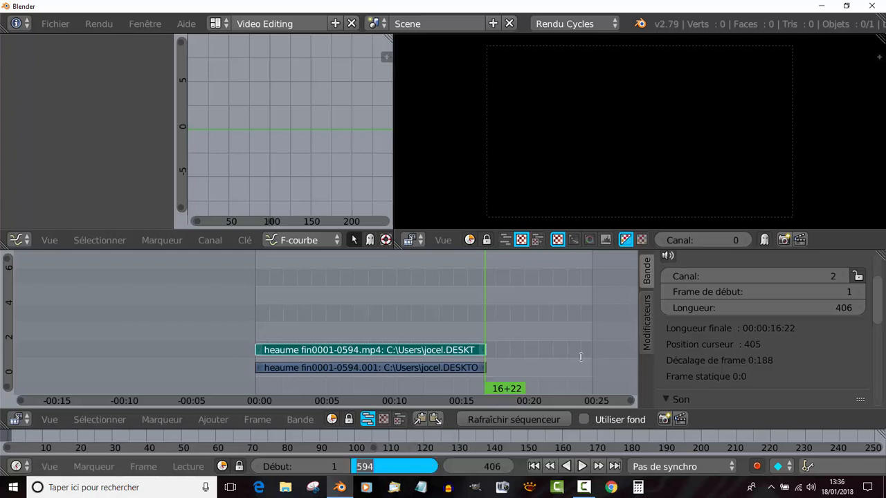
text(406)
key(Return)
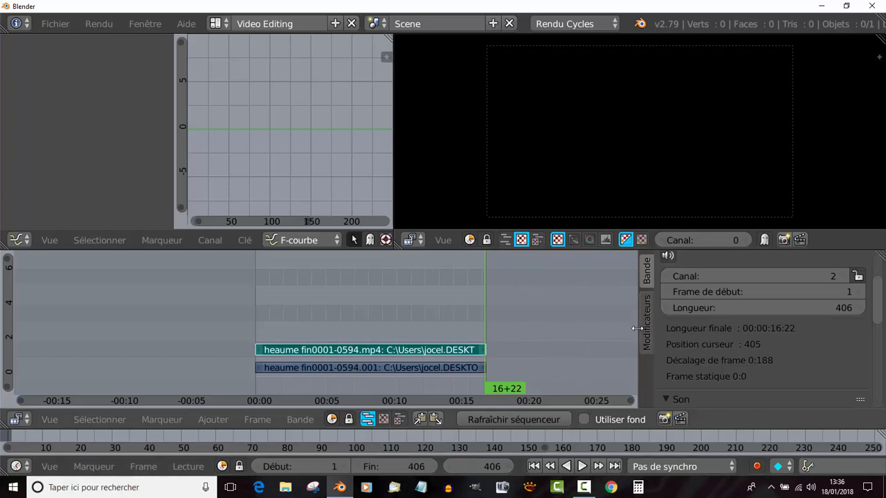
drag(637, 329, 778, 328)
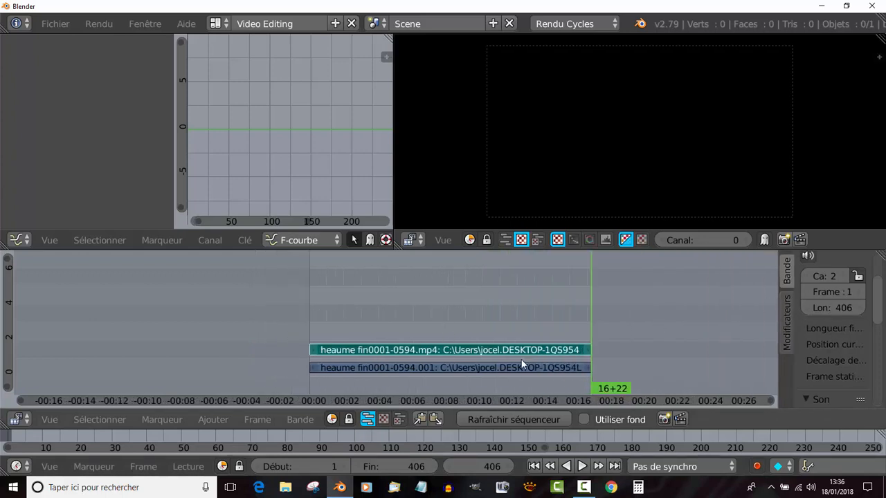
Play and scrub through the trimmed sequence, checking its final frames and the helmet scenes, and return to frame 0.
click(569, 306)
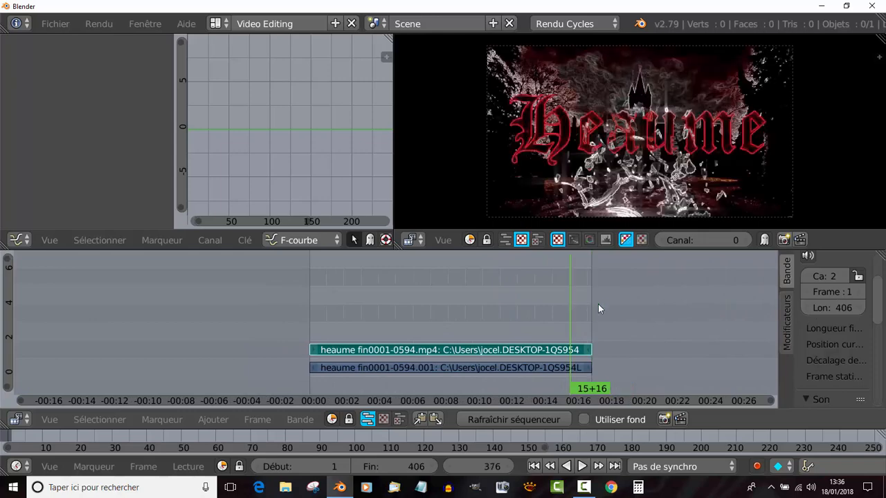
click(582, 467)
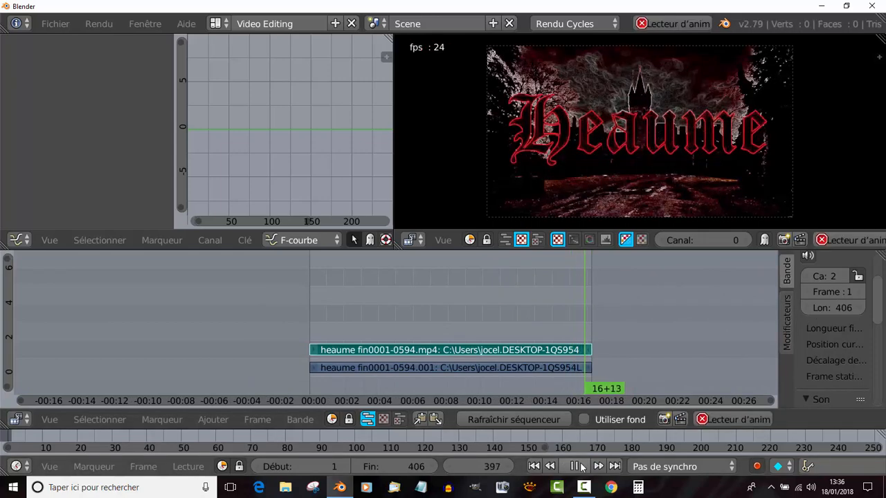
click(577, 466)
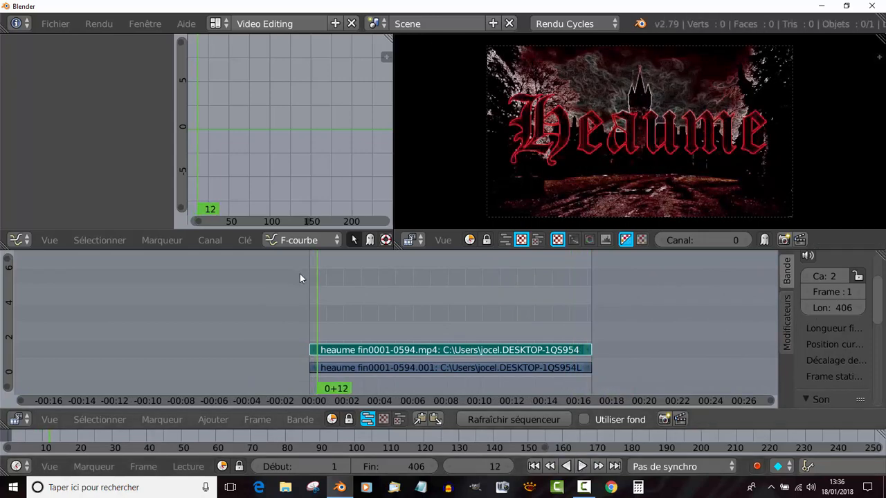
key(alt+a)
drag(310, 319, 541, 319)
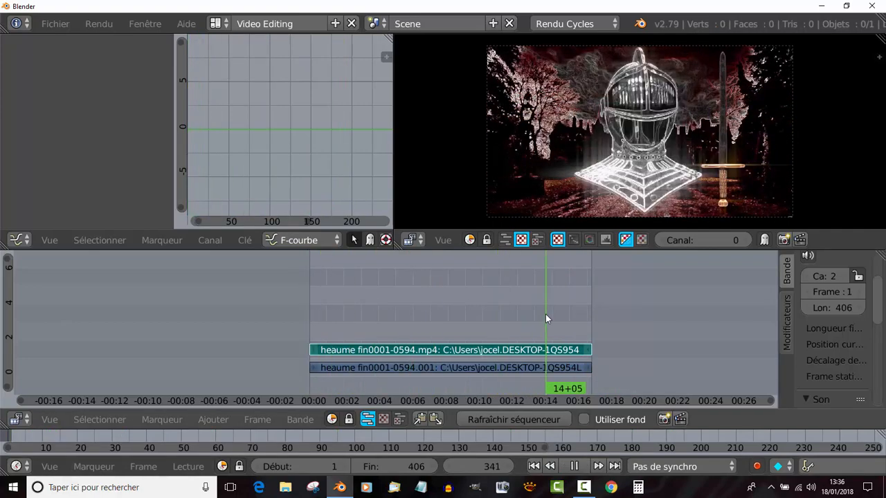
click(482, 321)
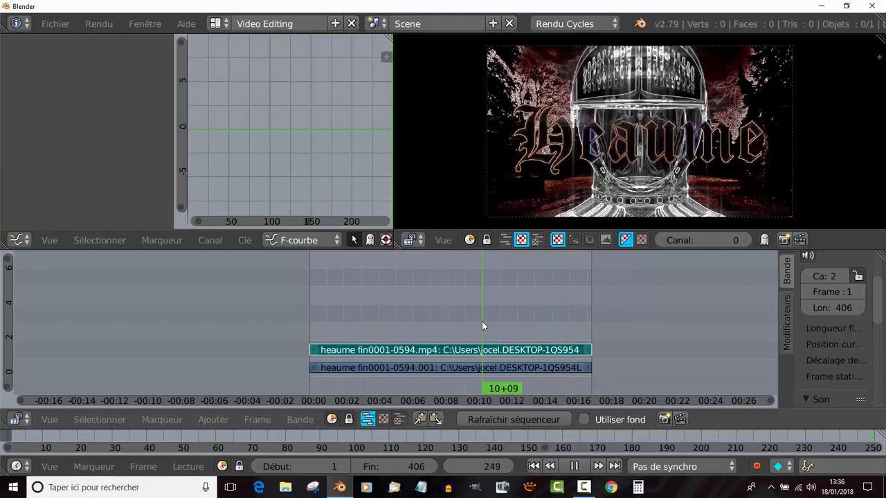
key(alt+a)
key(alt+a)
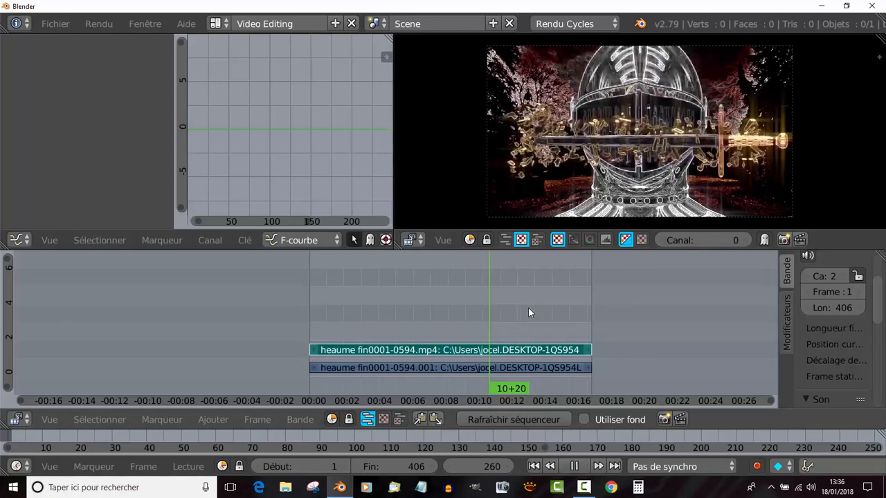
drag(540, 309, 297, 321)
key(alt+a)
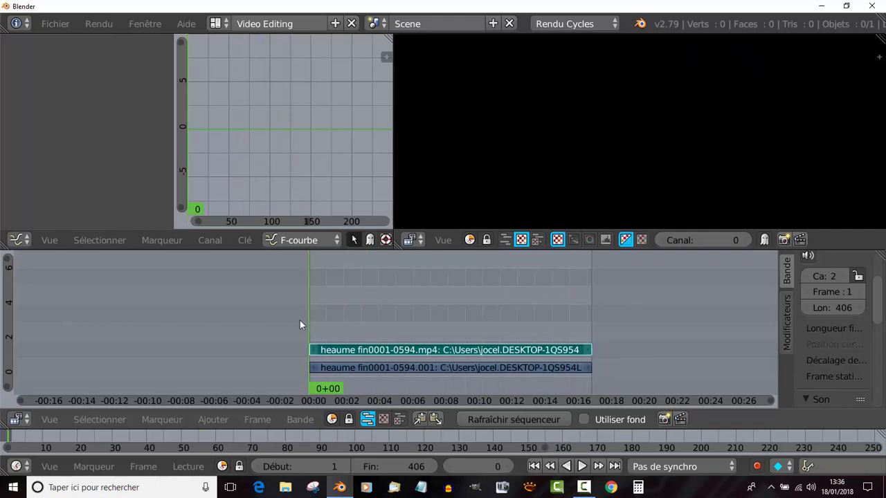
Select the video strip, return the playhead to frame 0 and add a Couleur effect strip there.
click(361, 368)
right_click(353, 370)
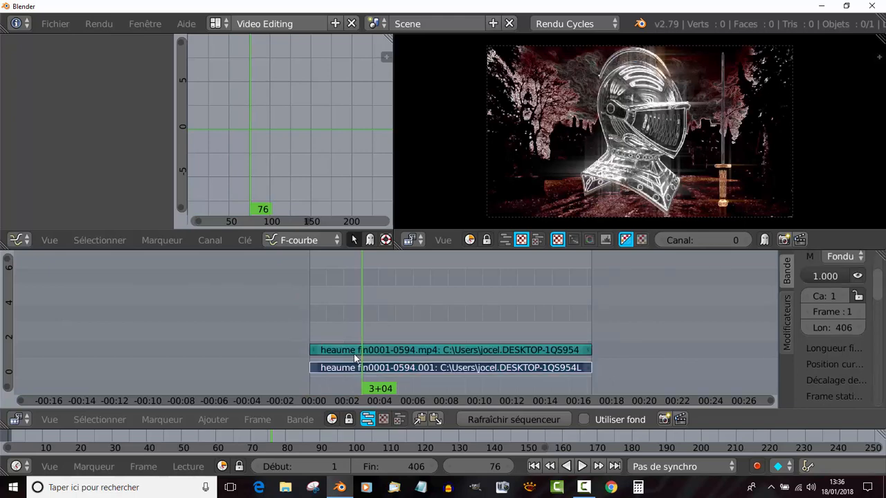
click(302, 330)
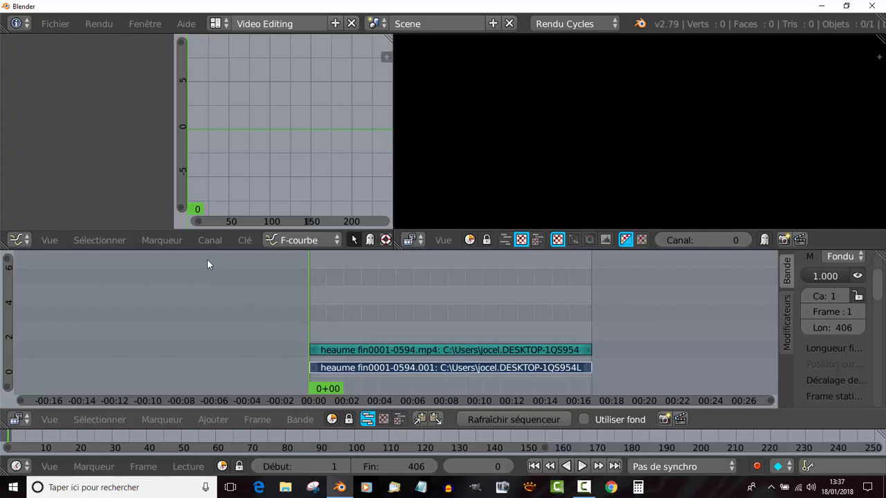
drag(313, 310, 285, 310)
click(258, 420)
mouse_move(216, 420)
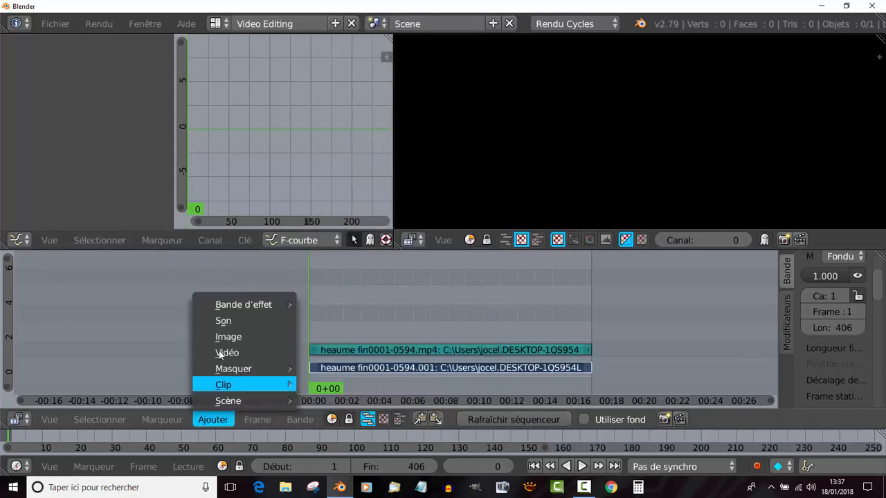
mouse_move(222, 306)
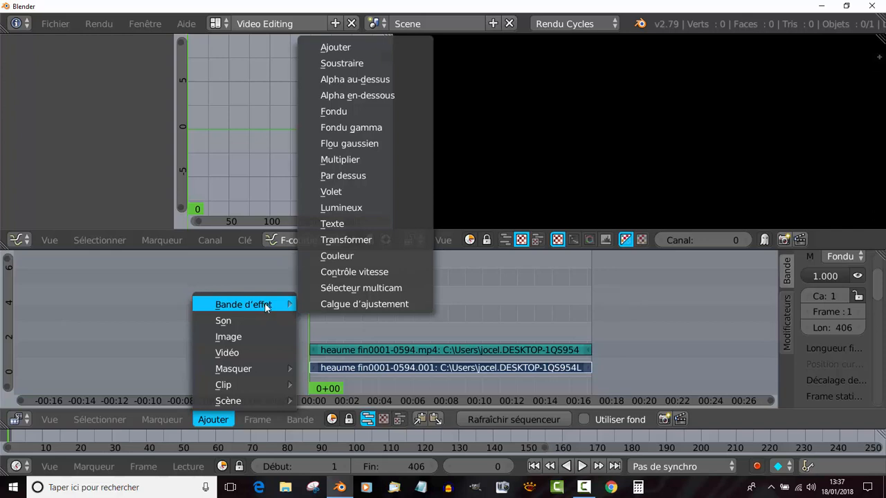
click(349, 257)
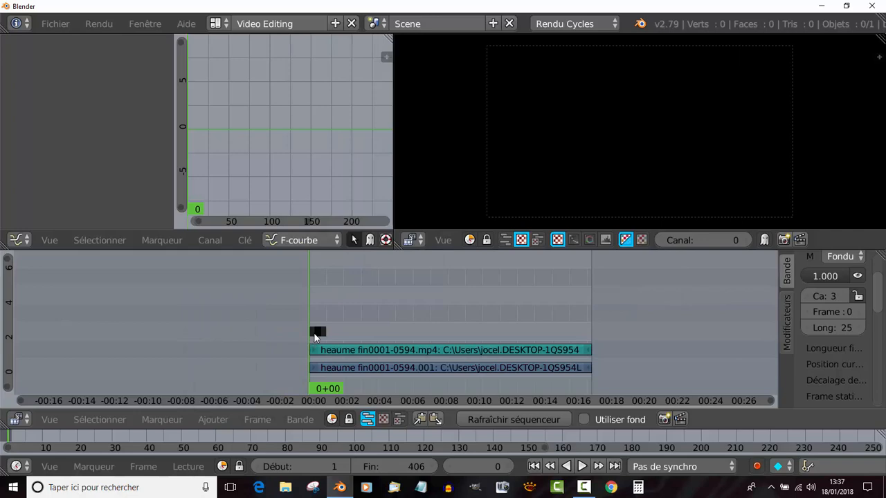
Preview the opening with the colour strip and try to add a Fondu effect with only that strip selected.
key(alt+a)
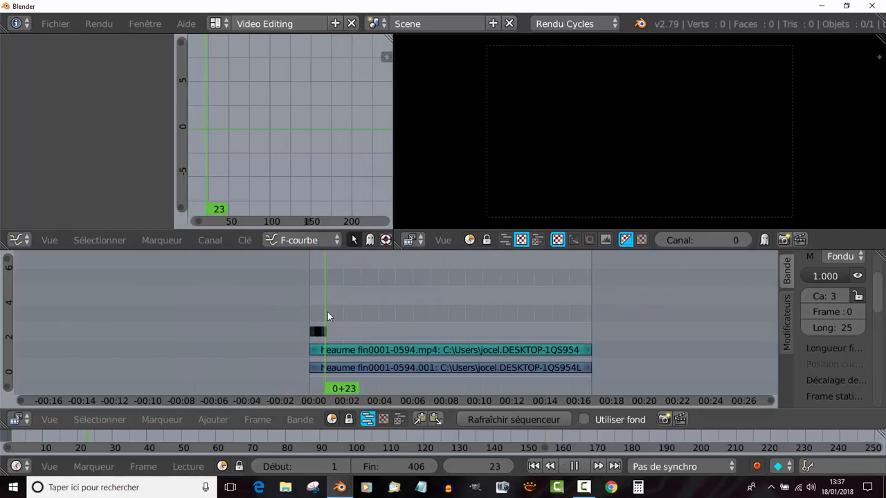
key(Escape)
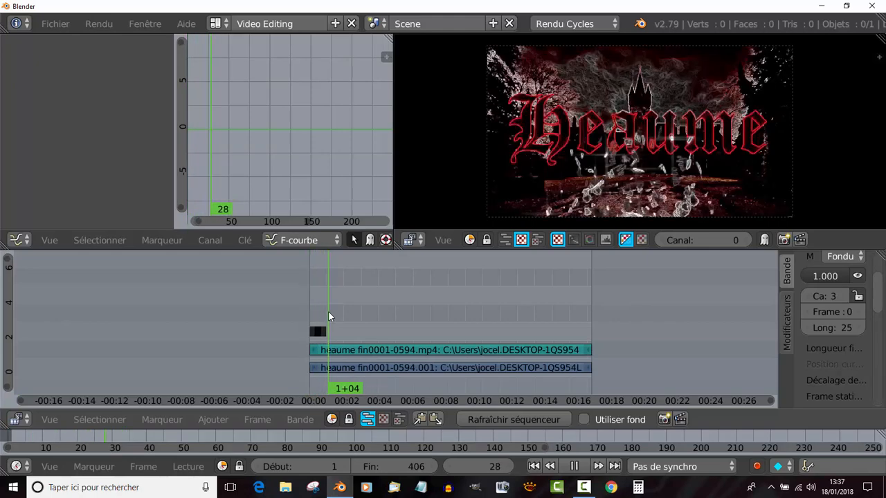
key(Escape)
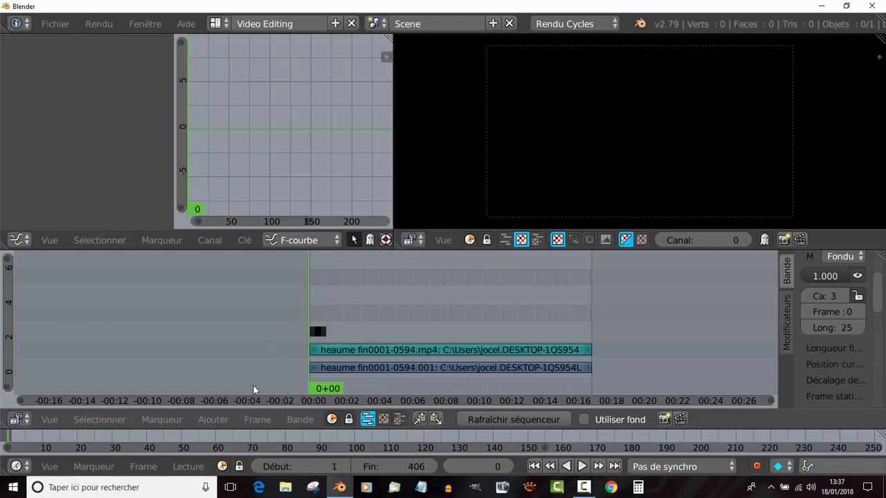
click(215, 419)
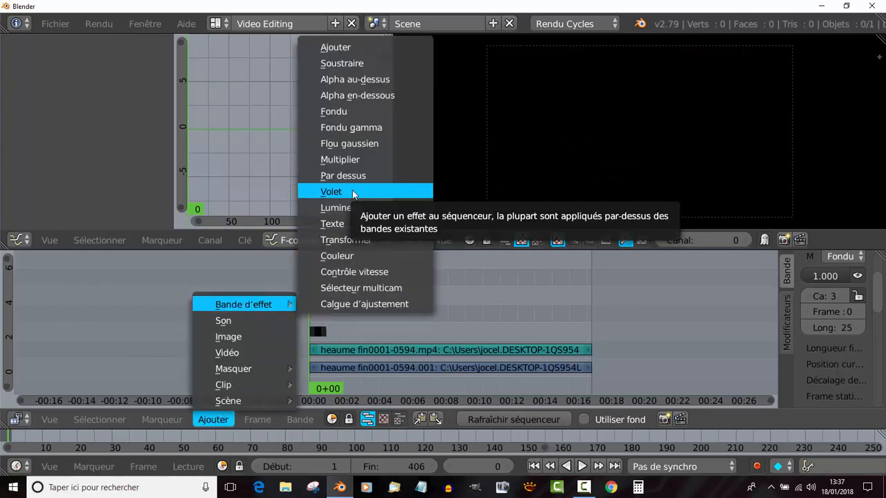
click(343, 112)
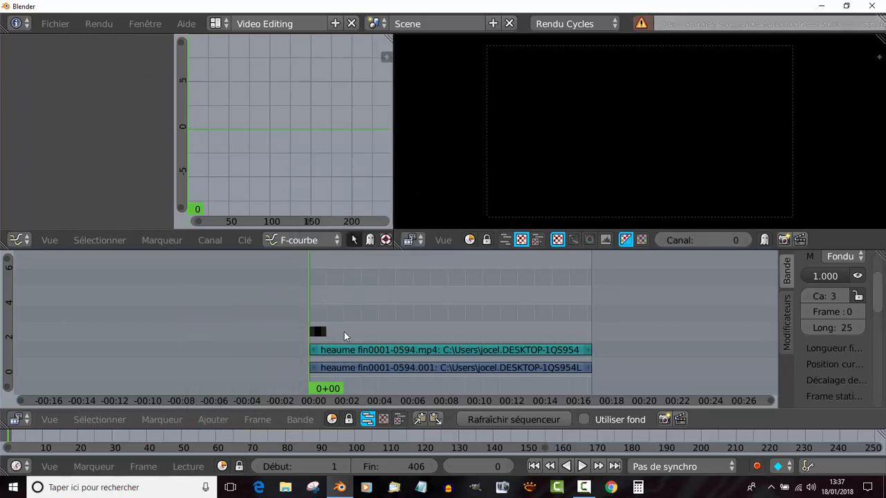
Select the video strip and the colour strip together and add an Alpha en-dessous effect strip.
click(343, 368)
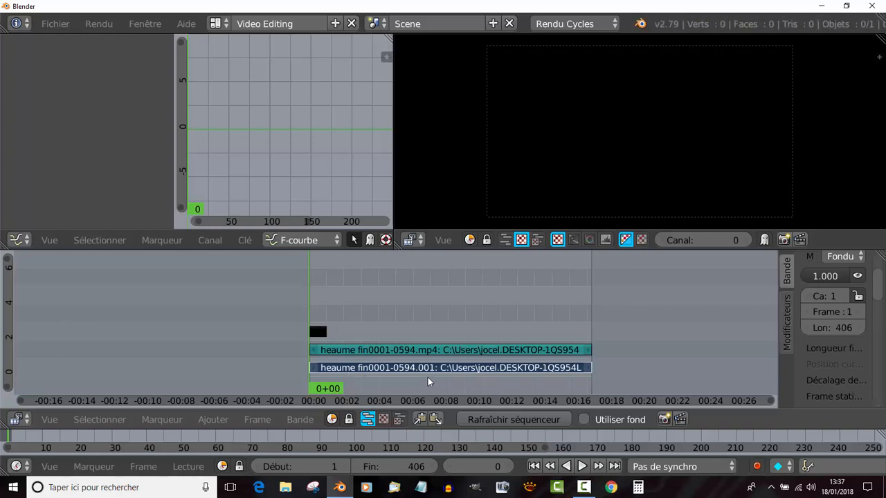
right_click(318, 332)
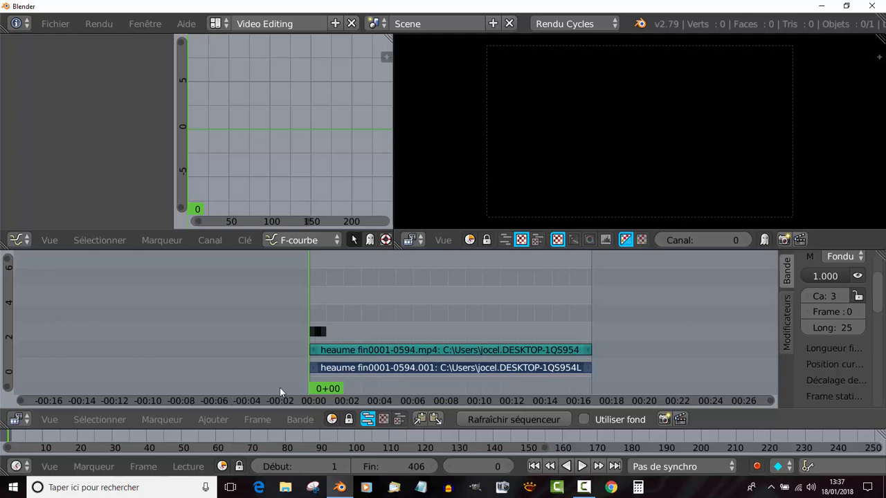
right_click(357, 369)
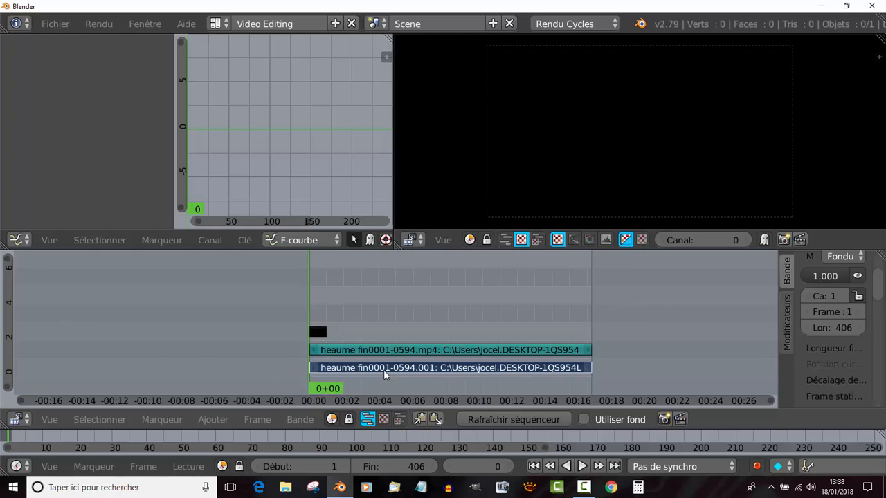
right_click(318, 334)
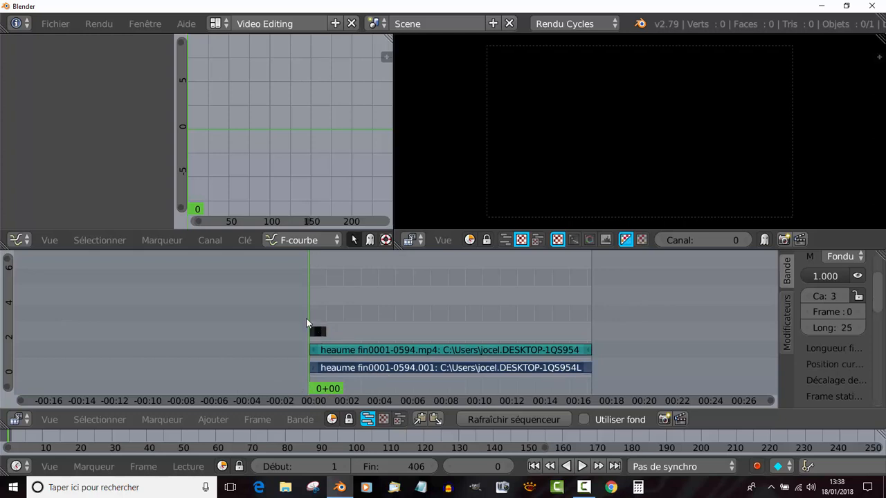
click(201, 420)
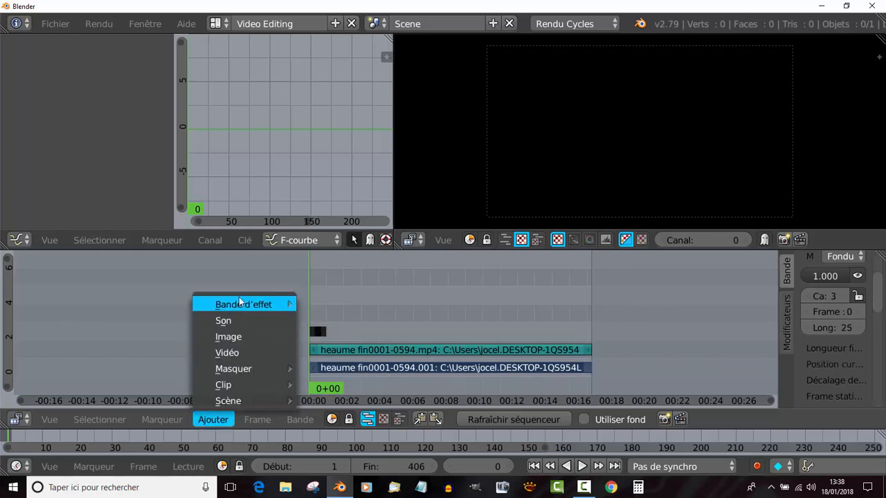
mouse_move(242, 304)
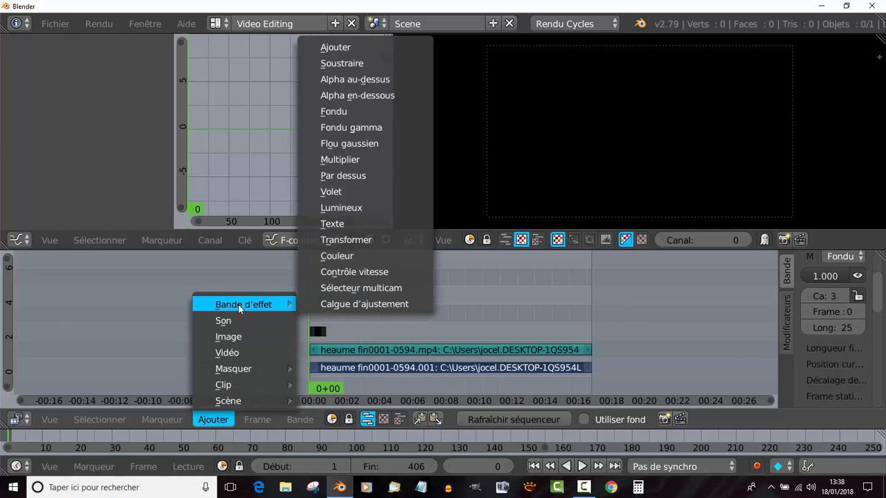
click(345, 96)
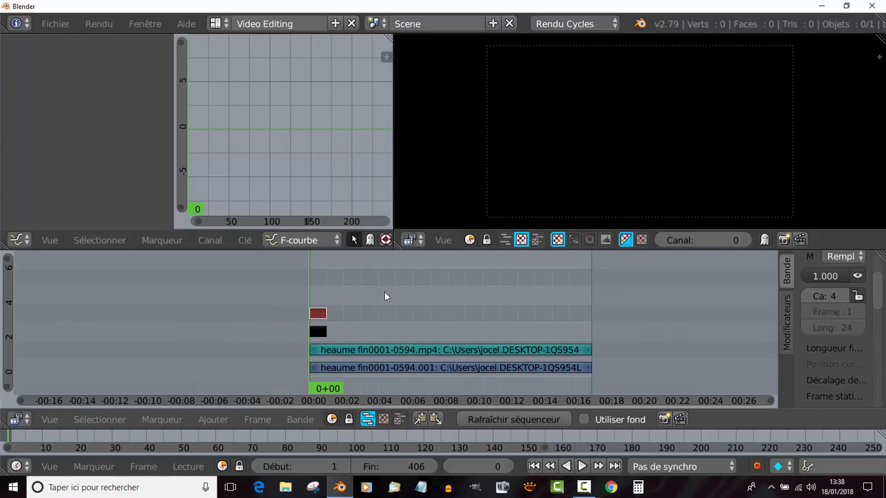
Shorten the colour strip to 23 frames by its end handle and select the effect strip above it.
mouse_move(326, 319)
right_down()
mouse_move(356, 312)
mouse_move(319, 317)
right_up()
right_click(324, 334)
mouse_move(324, 334)
right_down()
mouse_move(477, 333)
mouse_move(323, 342)
right_up()
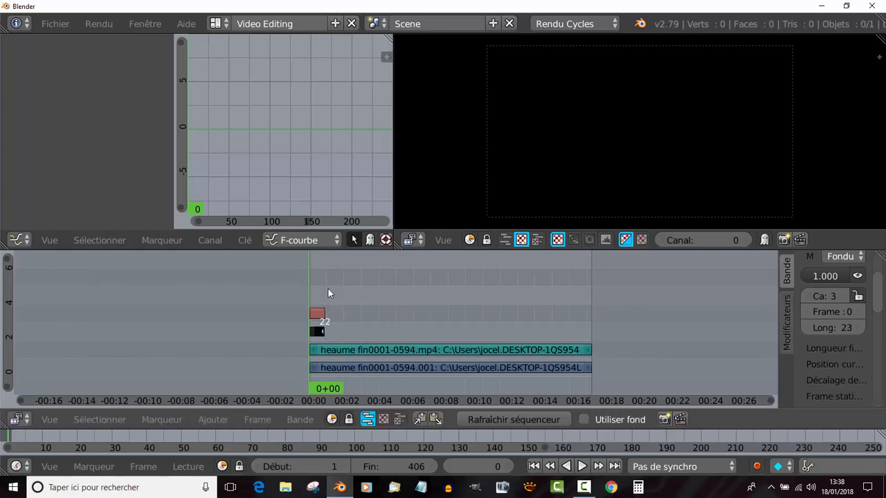
key(alt+a)
key(alt+a)
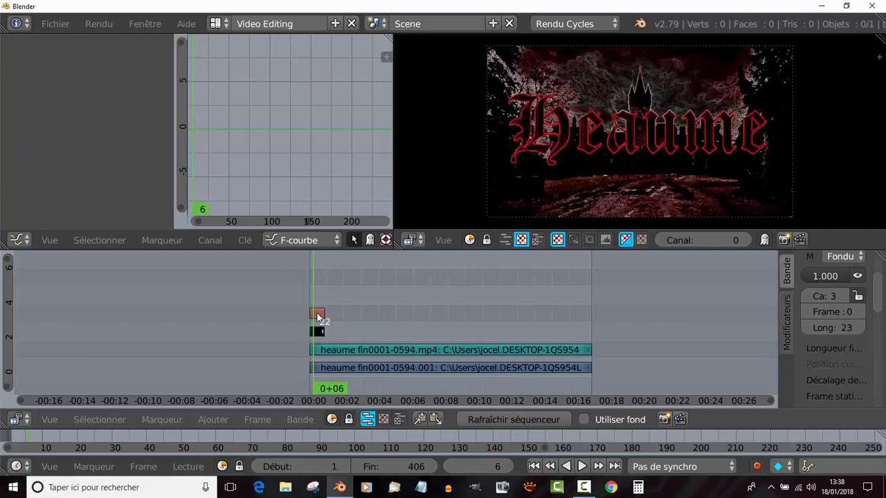
click(317, 315)
Preview the opening effect from frame 0 and widen the properties area to show the effect strip's settings.
key(alt+a)
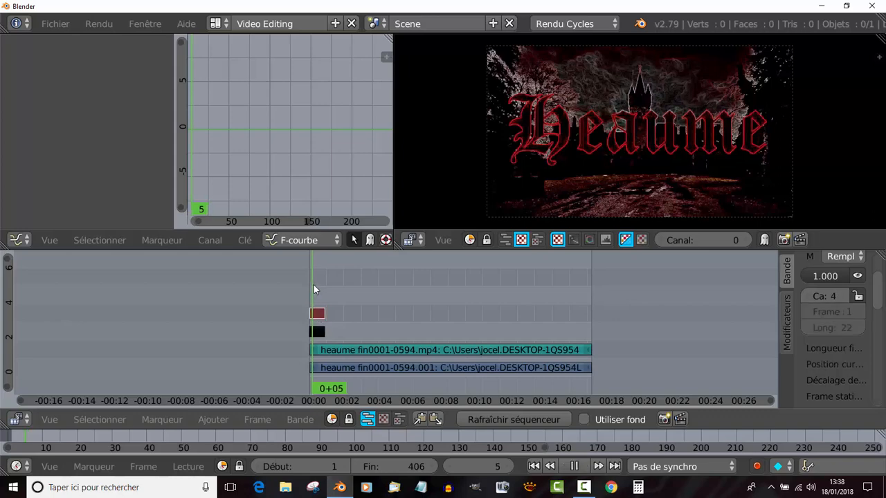
key(shift+Left)
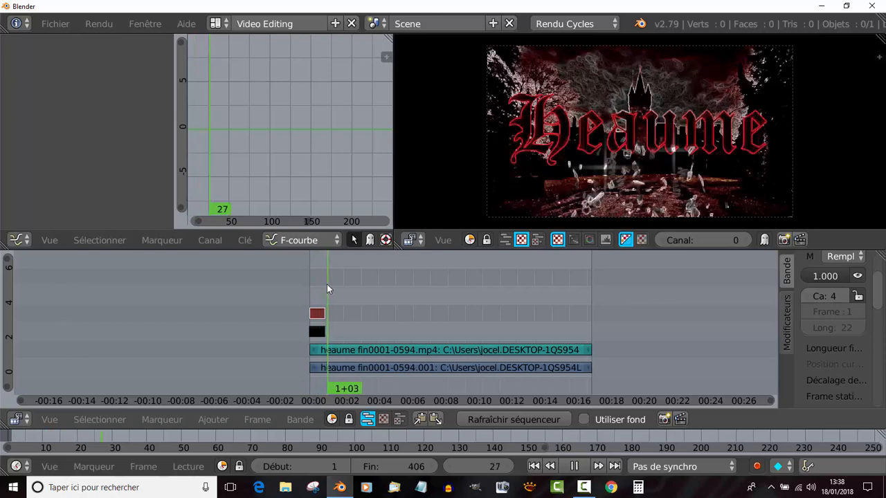
click(308, 291)
mouse_move(308, 286)
mouse_down()
mouse_move(325, 285)
mouse_move(309, 285)
mouse_up()
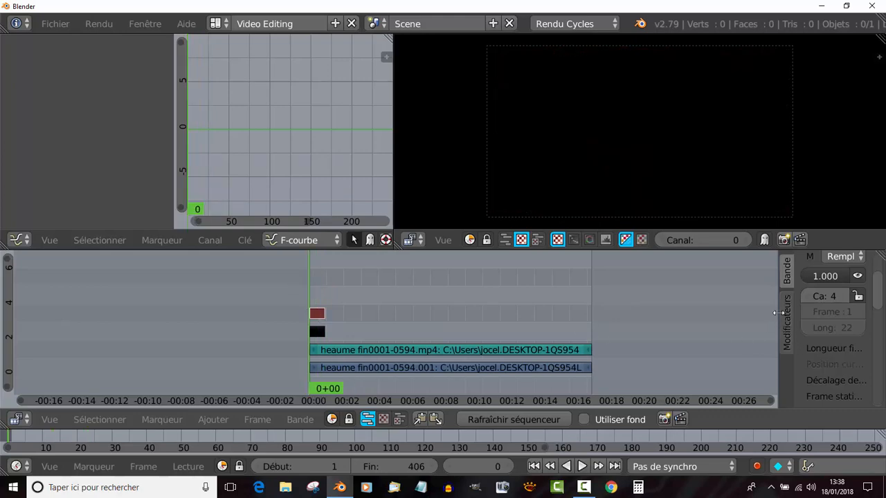
drag(779, 313, 599, 312)
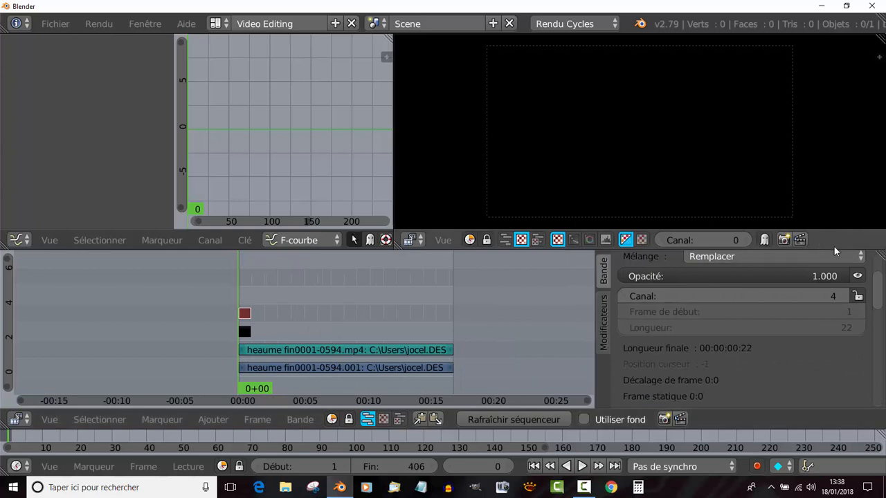
Enlarge the sequencer area and examine the filter settings of the effect strip, comparing them with the colour, sound and video strips.
drag(865, 233, 862, 149)
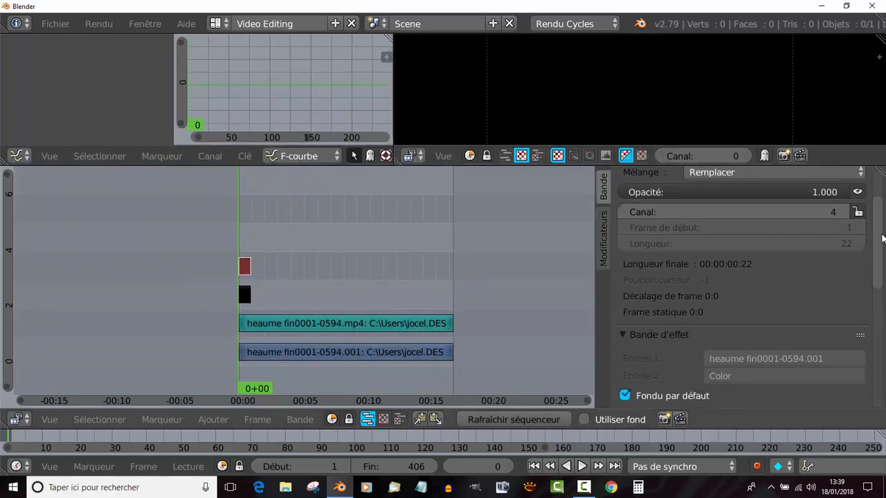
drag(880, 238, 884, 360)
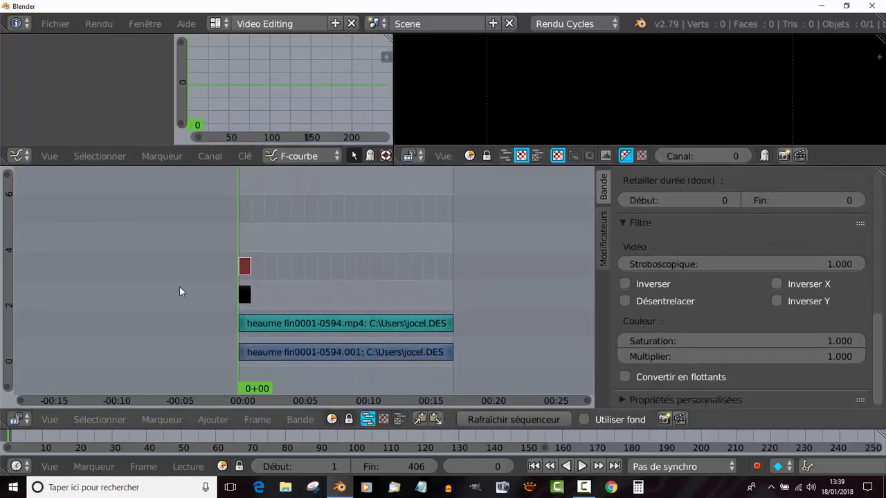
click(247, 299)
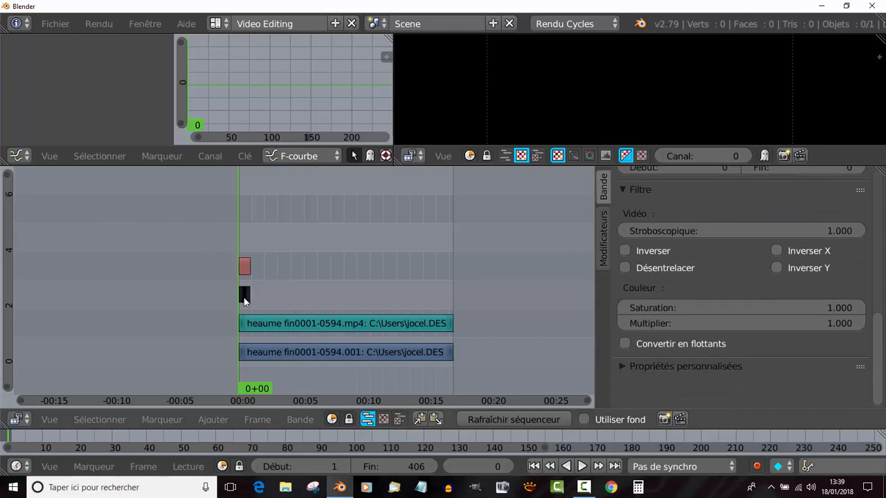
click(244, 272)
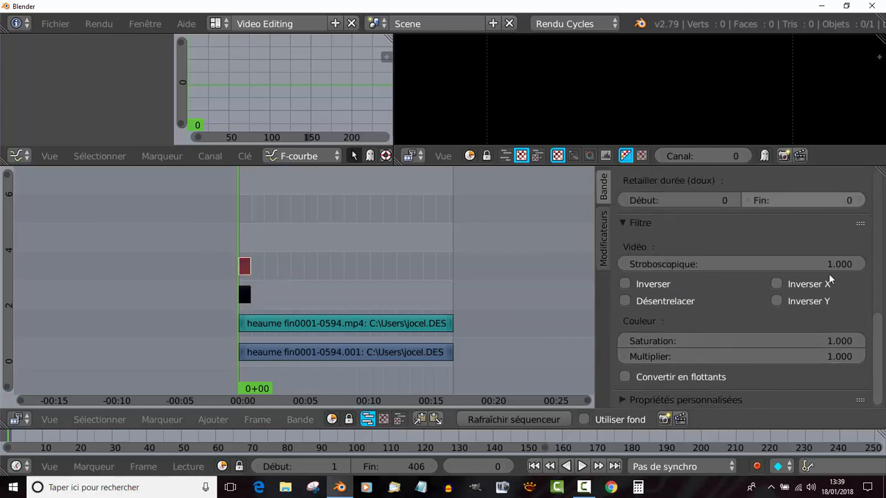
click(299, 324)
click(322, 351)
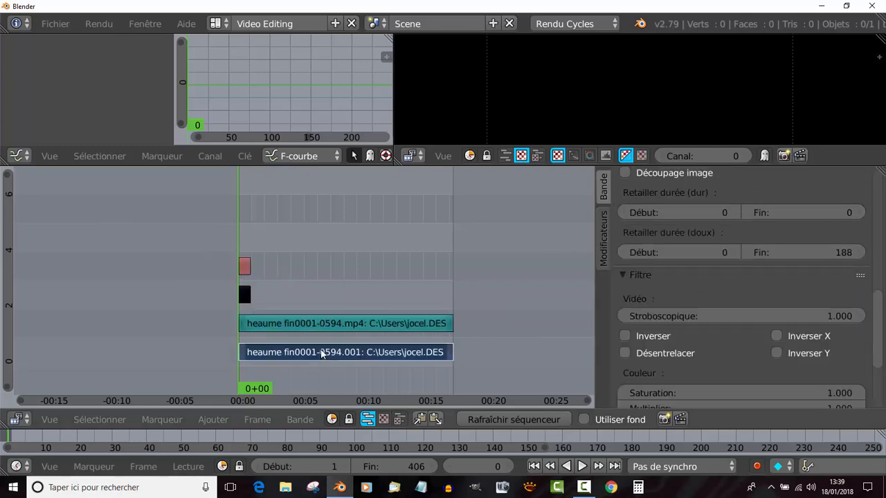
click(320, 330)
click(248, 267)
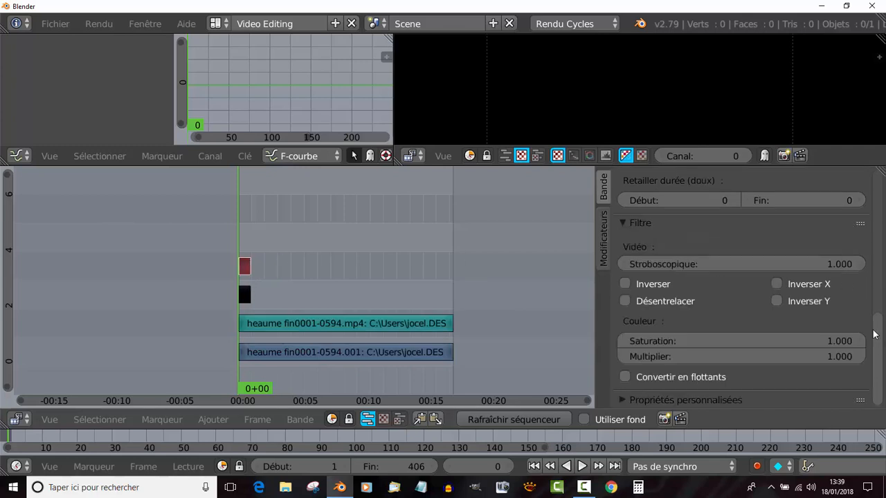
Enable Inverser in the opening effect strip's Filtre settings and narrow the properties area.
drag(874, 335, 880, 366)
scroll(877, 325, up, 3)
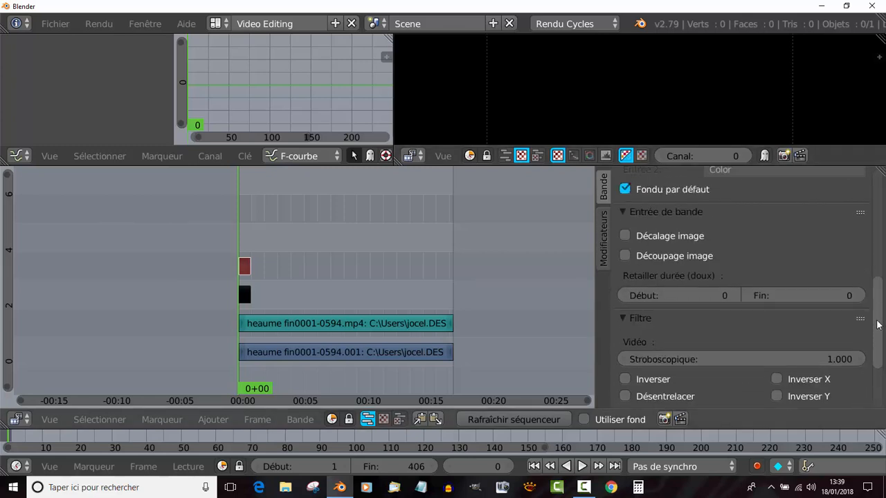
scroll(879, 334, down, 3)
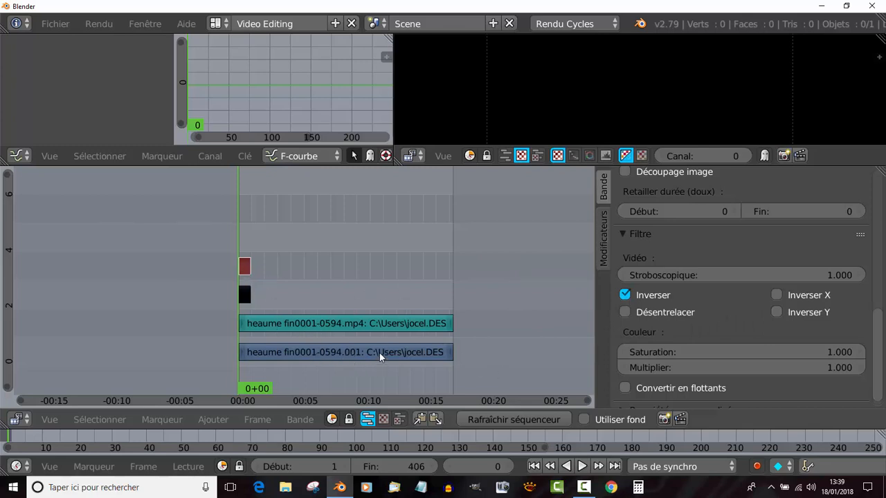
drag(596, 296, 718, 295)
Preview the reversed opening fade and move the playhead to frame 383 near the end of the video.
key(alt+a)
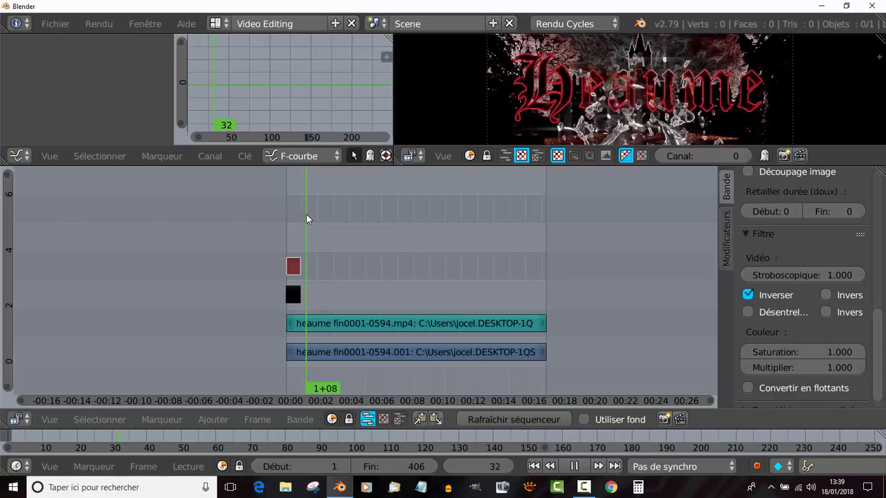
mouse_move(307, 216)
mouse_down()
mouse_move(279, 216)
mouse_move(292, 216)
mouse_up()
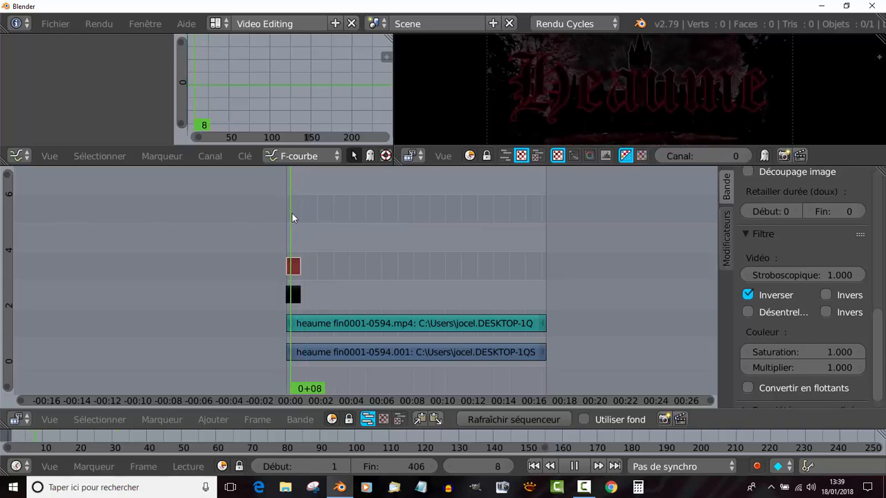
drag(362, 211, 526, 228)
key(alt+a)
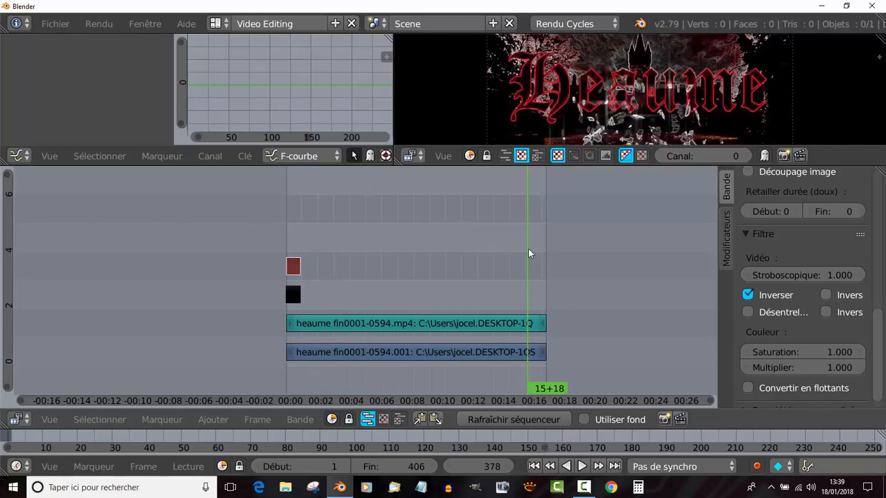
key(alt+a)
mouse_move(515, 248)
mouse_down()
mouse_move(486, 251)
mouse_move(545, 249)
mouse_move(531, 255)
mouse_up()
key(alt+a)
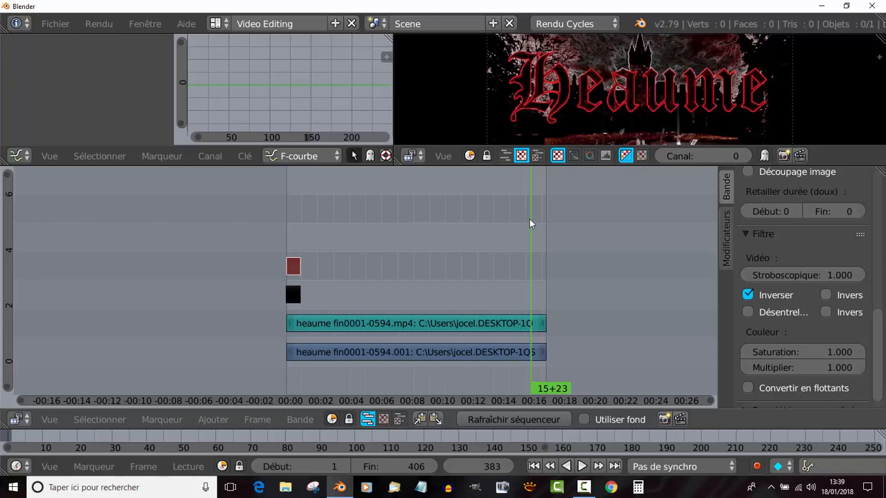
Duplicate the opening colour strip and its effect strip and place the copies at the video's end, starting at frame 384.
click(204, 421)
right_click(291, 296)
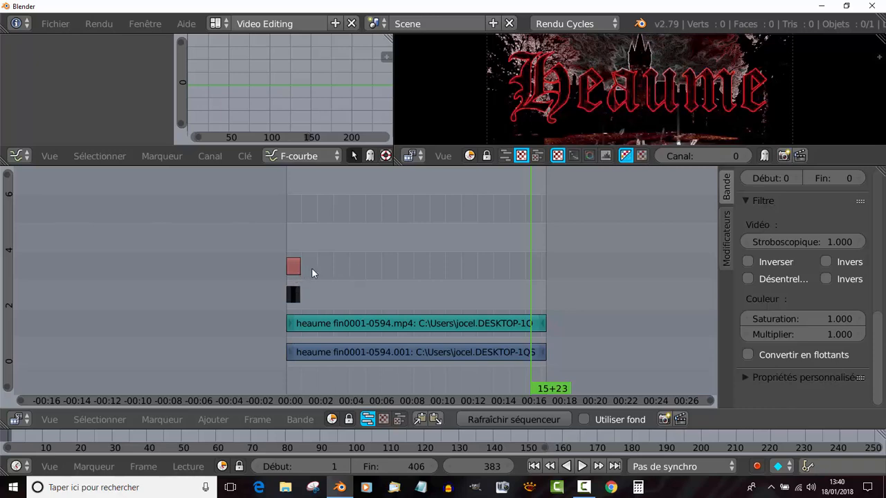
right_click(298, 270)
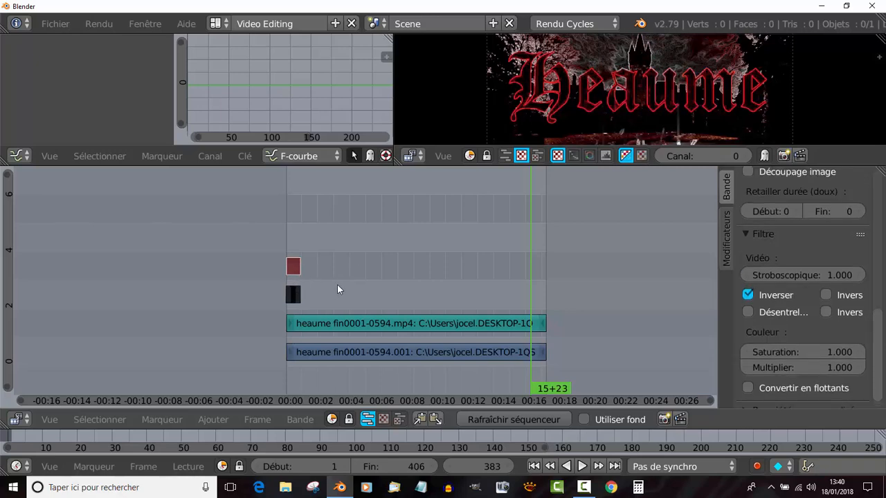
key(shift+d)
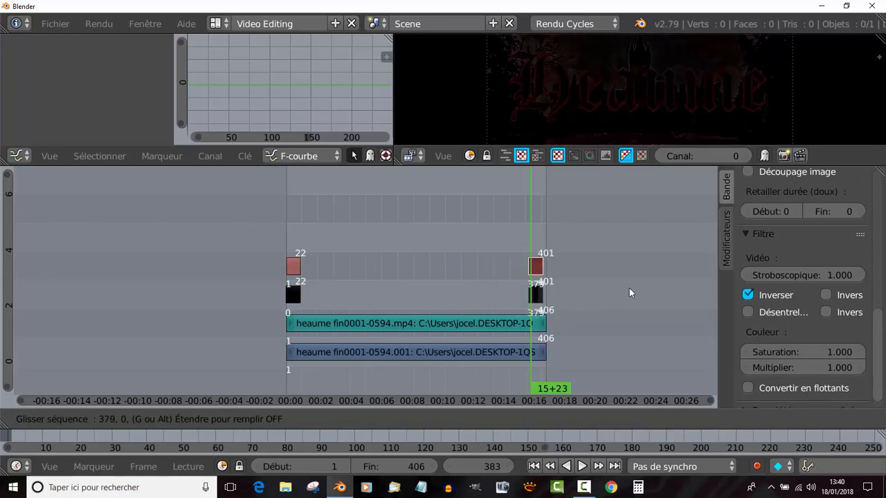
click(630, 287)
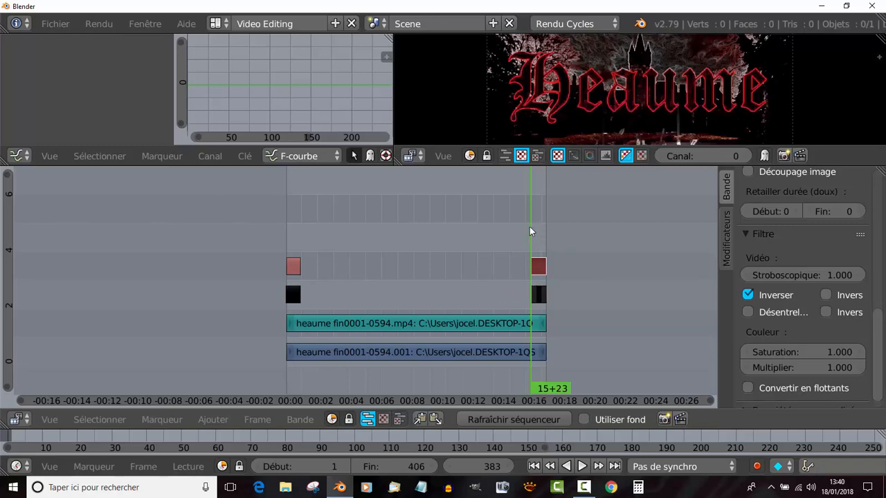
Preview the closing effect and disable Inverser on the closing effect strip.
key(alt+a)
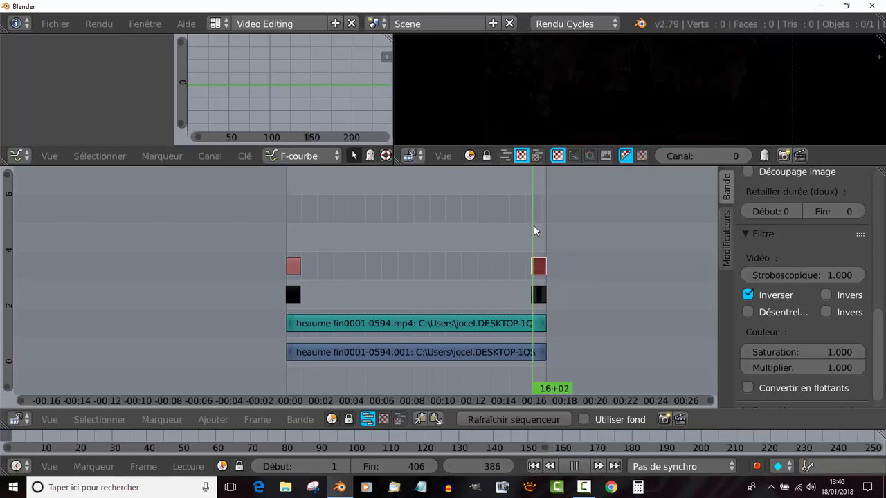
click(522, 227)
key(alt+a)
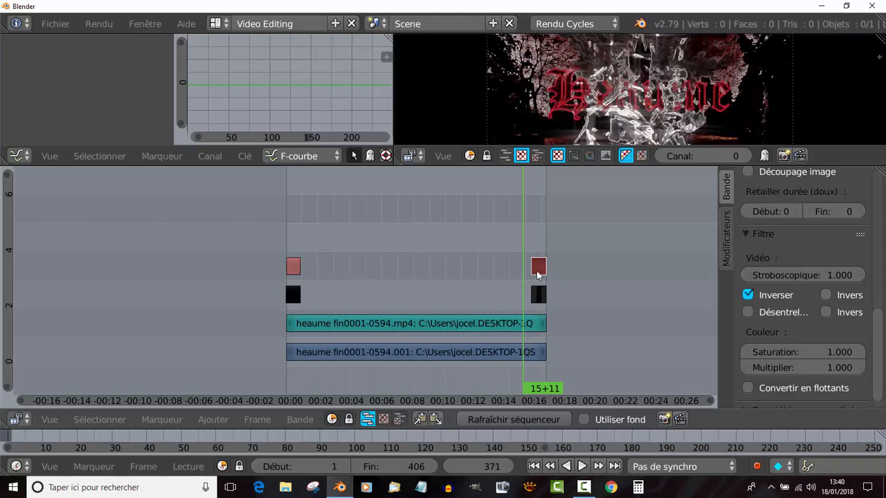
scroll(772, 387, down, 1)
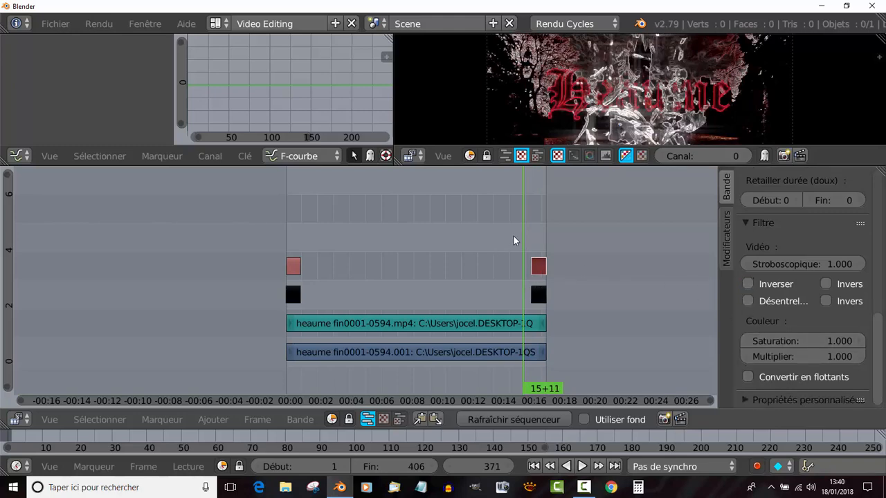
Preview the closing fade-out and the opening fade-in from frame 0, and scrub through the video to frame 219.
key(alt+a)
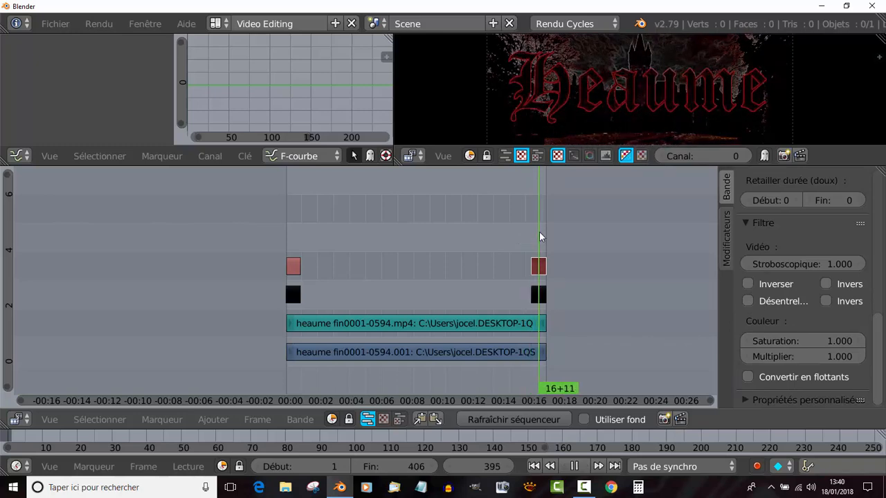
drag(525, 235, 234, 243)
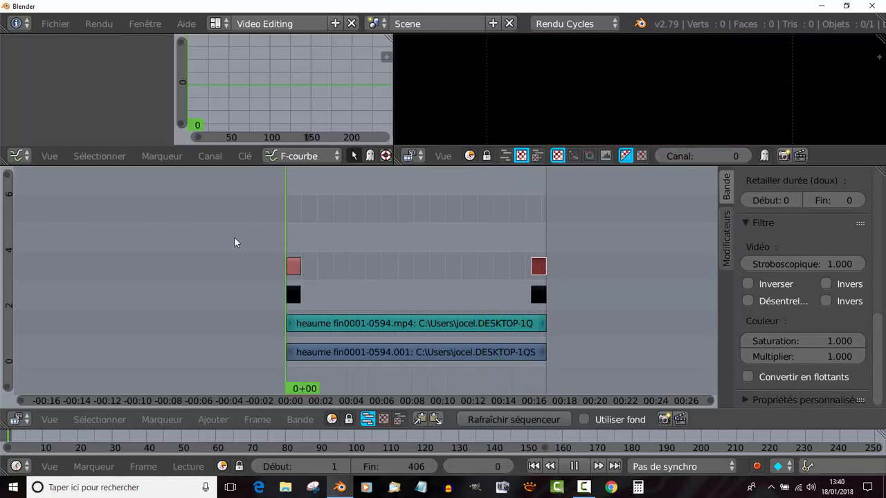
key(alt+a)
key(alt+a)
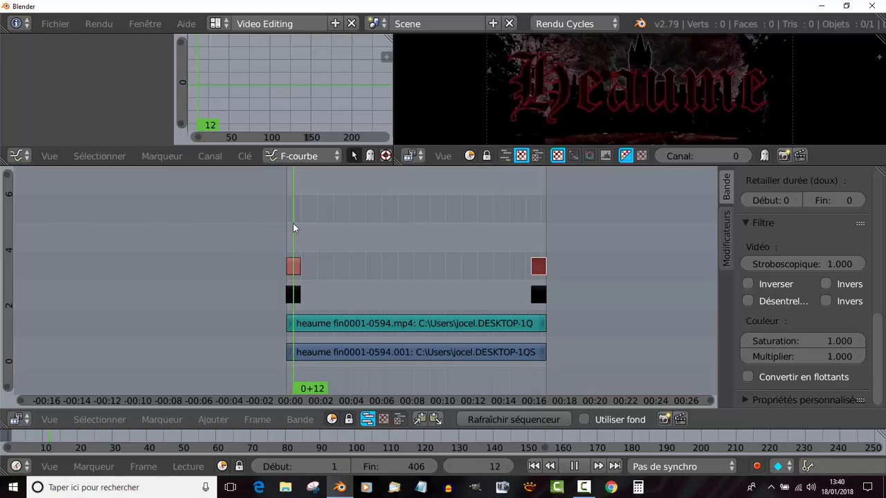
drag(292, 223, 426, 253)
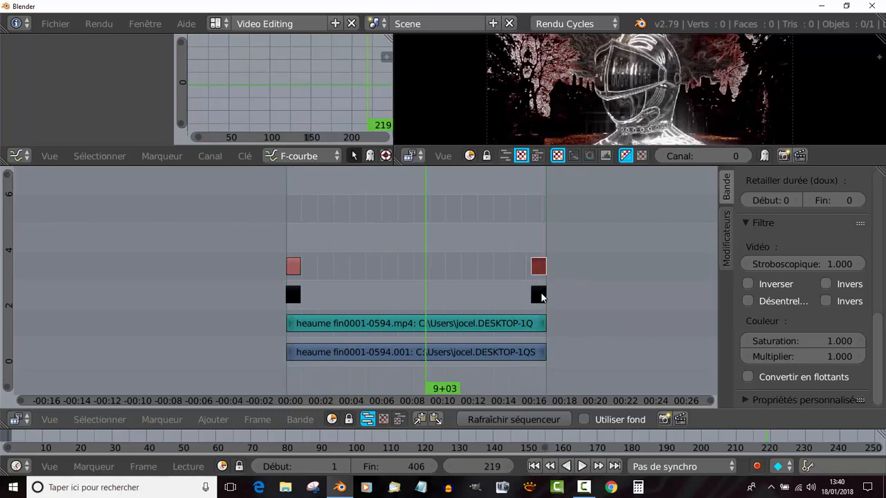
Select the closing colour strip and examine its colour, start frame and length settings.
click(541, 293)
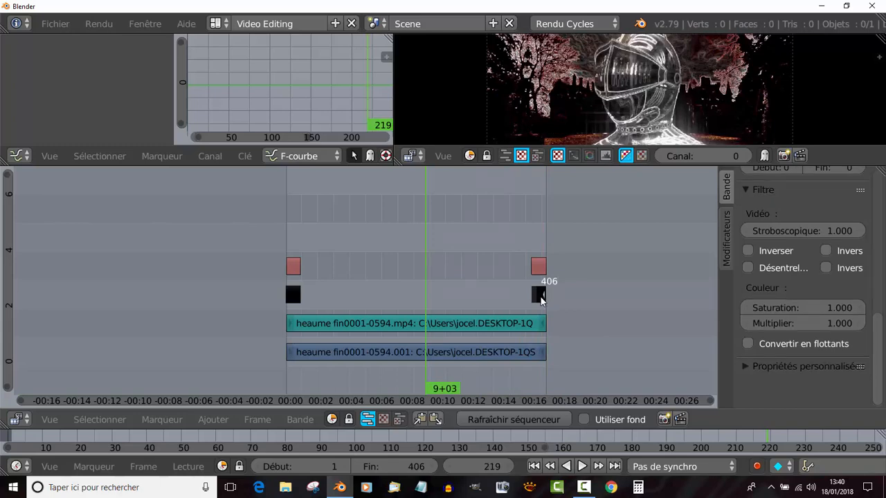
scroll(836, 266, up, 10)
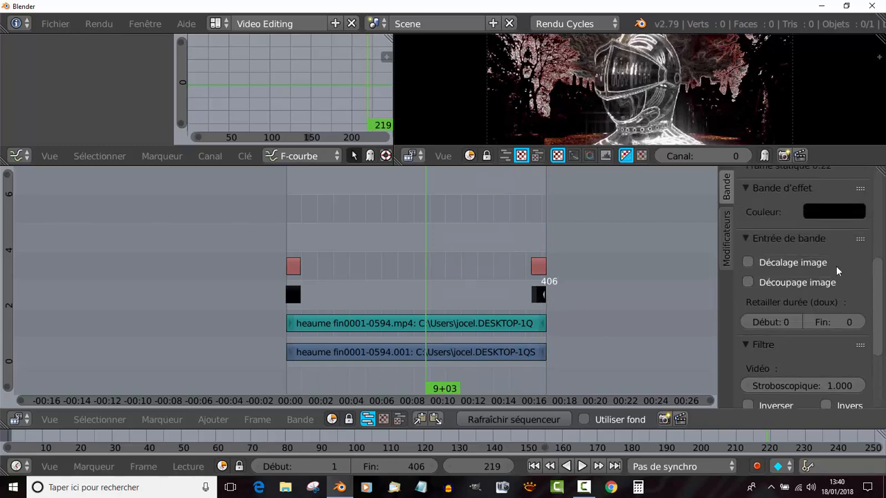
scroll(836, 267, up, 2)
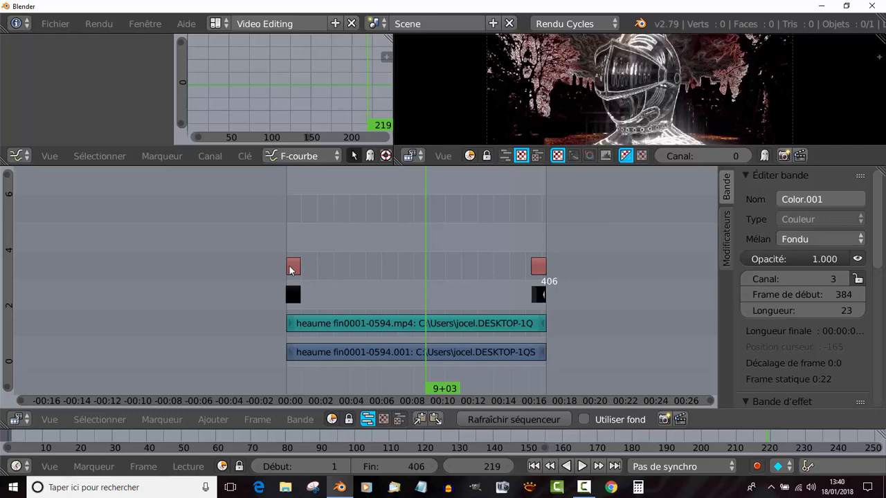
Delete the black colour strips at the start and end of the video.
right_click(294, 296)
key(x)
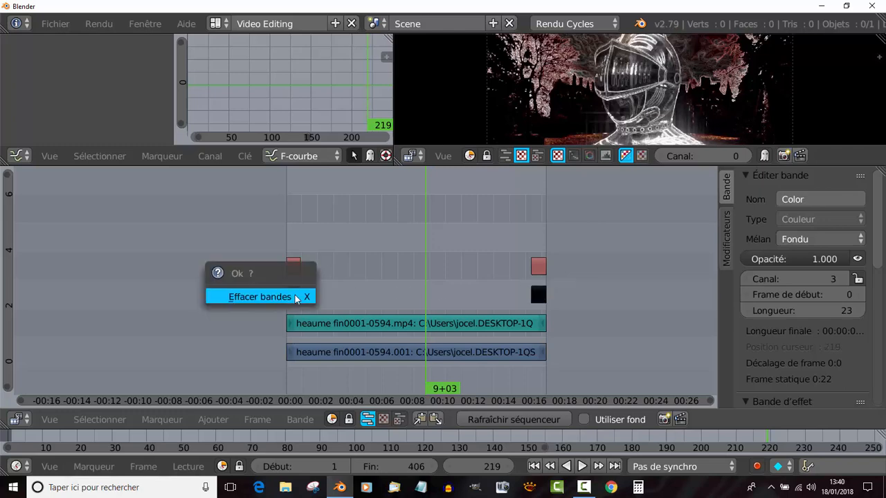
click(297, 298)
right_click(537, 295)
key(x)
click(539, 296)
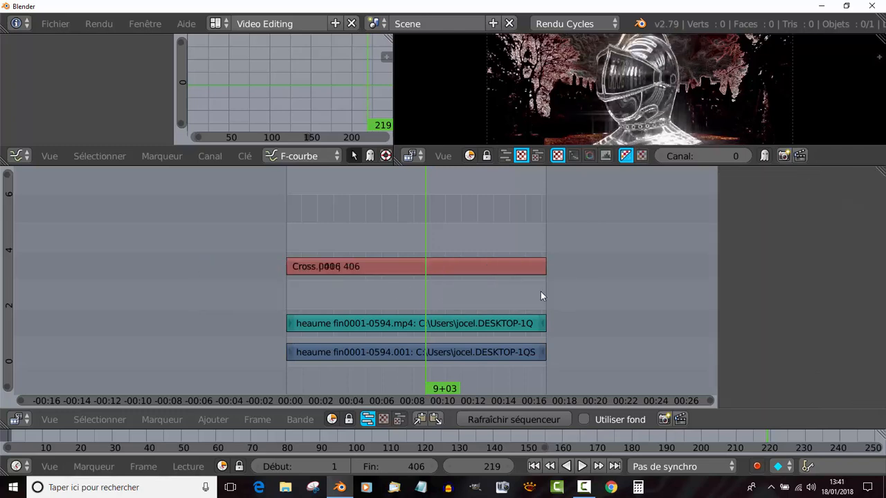
Delete the two overlapping Cross effect strips in channel 4, leaving only the video and sound strips.
right_click(496, 269)
key(x)
click(496, 269)
right_click(496, 269)
key(x)
click(496, 270)
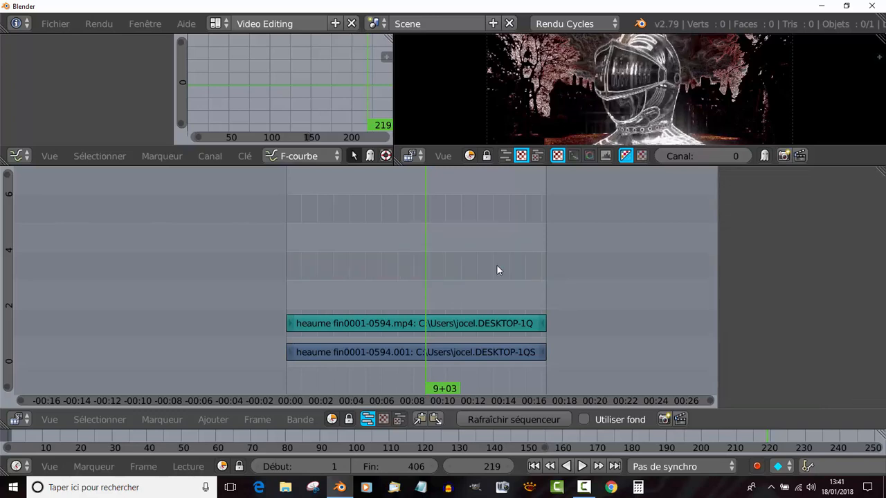
Move the playhead back to frame 0 and select the video strip to show its opacity setting.
drag(418, 237, 277, 263)
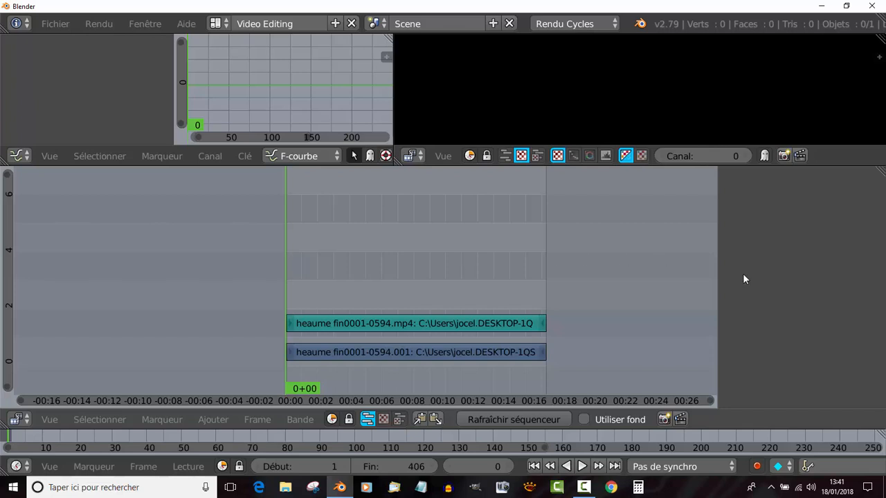
right_click(421, 356)
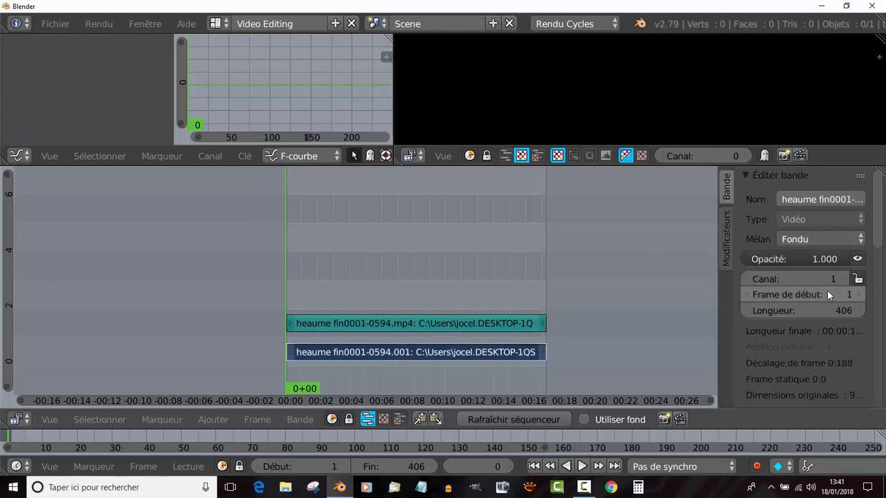
scroll(796, 263, down, 2)
scroll(791, 237, up, 1)
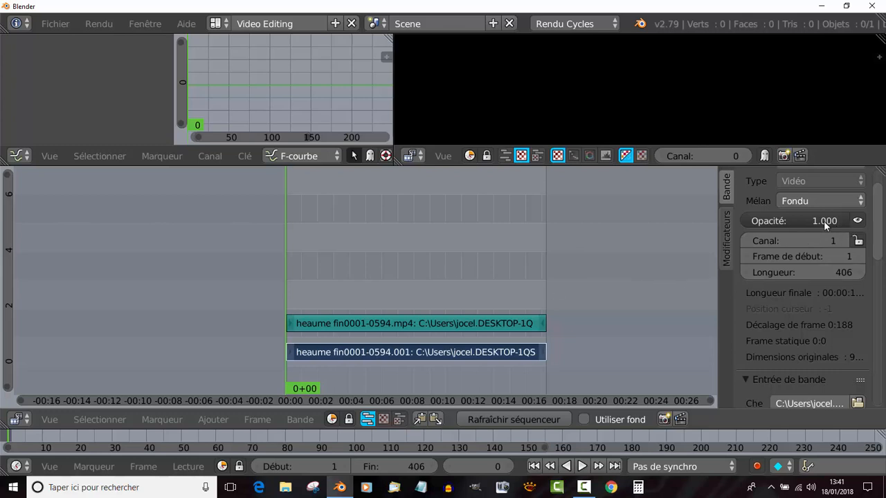
Place the playhead at frame 24, widen the properties area and lower the video strip's Opacité to 0.000.
drag(826, 219, 799, 220)
click(301, 269)
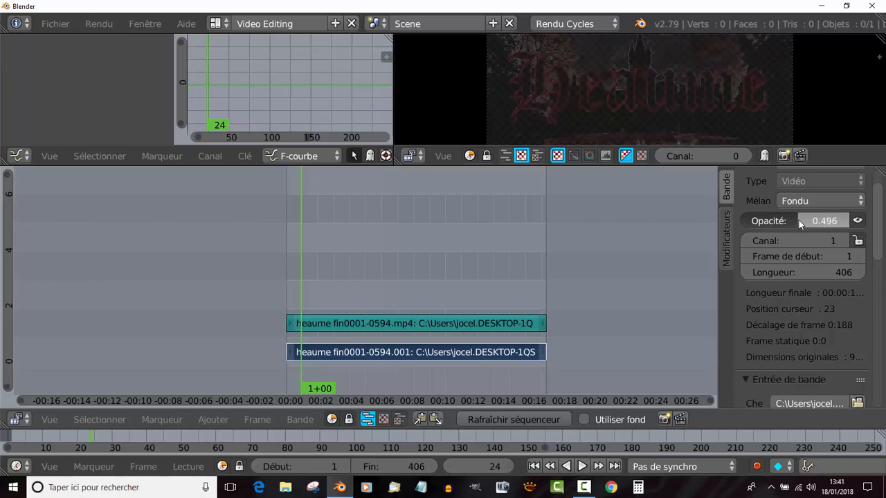
drag(717, 302, 652, 311)
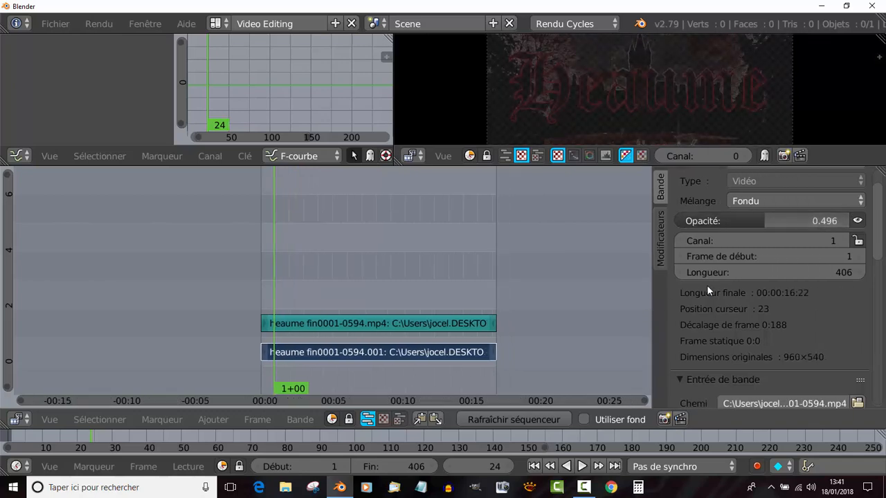
drag(760, 222, 677, 222)
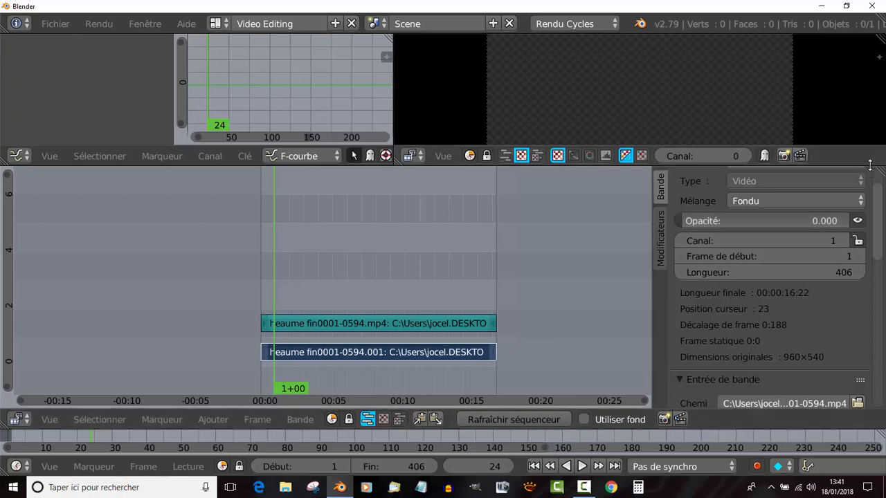
Enlarge the preview area, play through the video at zero opacity and return the playhead to frame 0.
drag(871, 148, 871, 223)
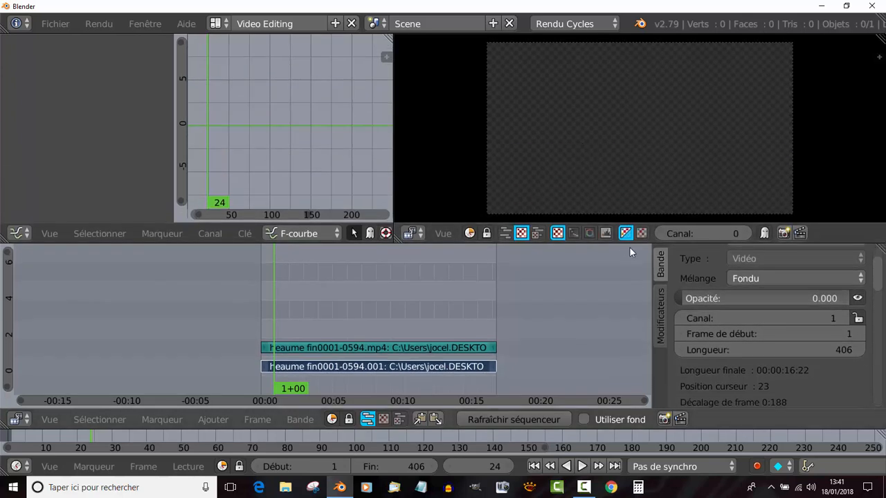
mouse_move(678, 298)
mouse_down()
mouse_move(777, 298)
mouse_move(681, 298)
mouse_up()
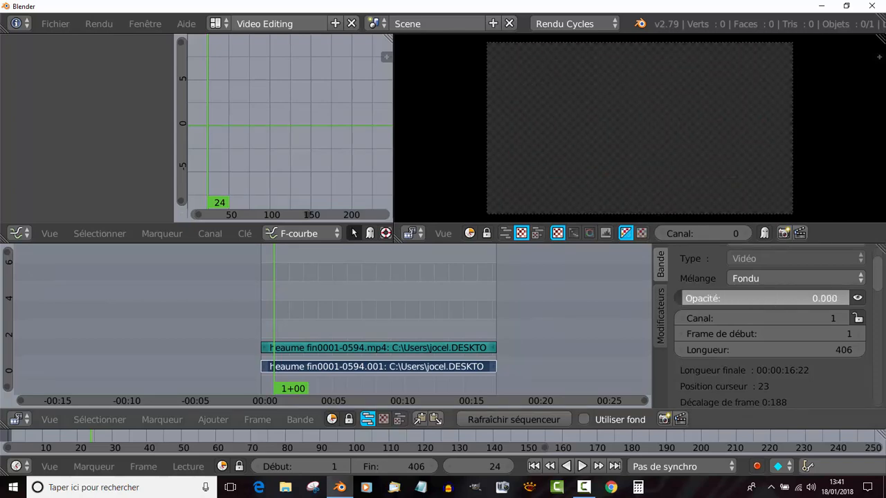
drag(681, 299, 681, 298)
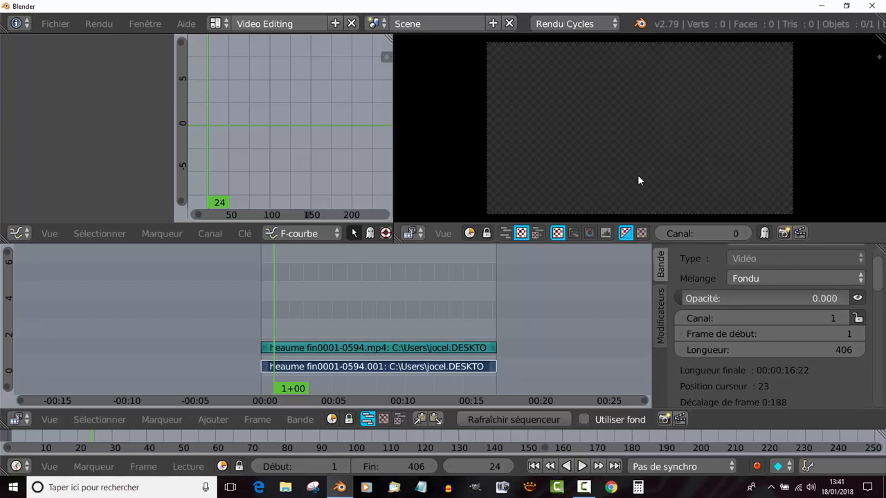
key(alt+a)
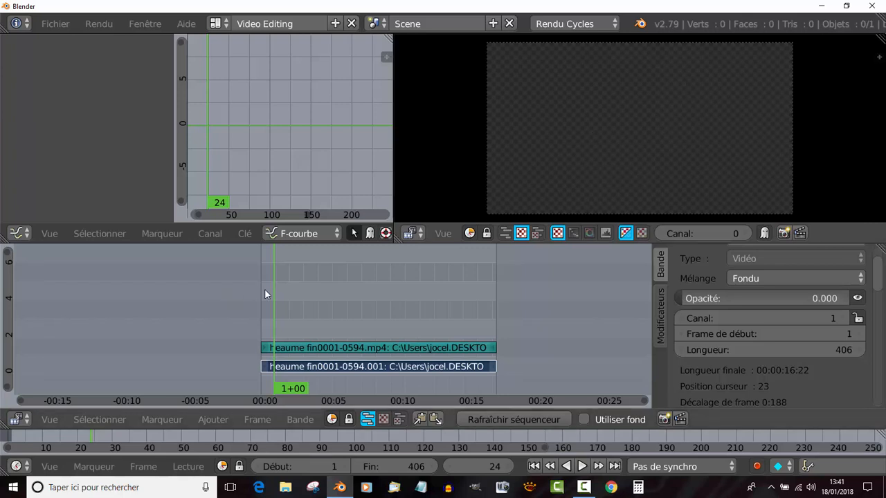
click(405, 303)
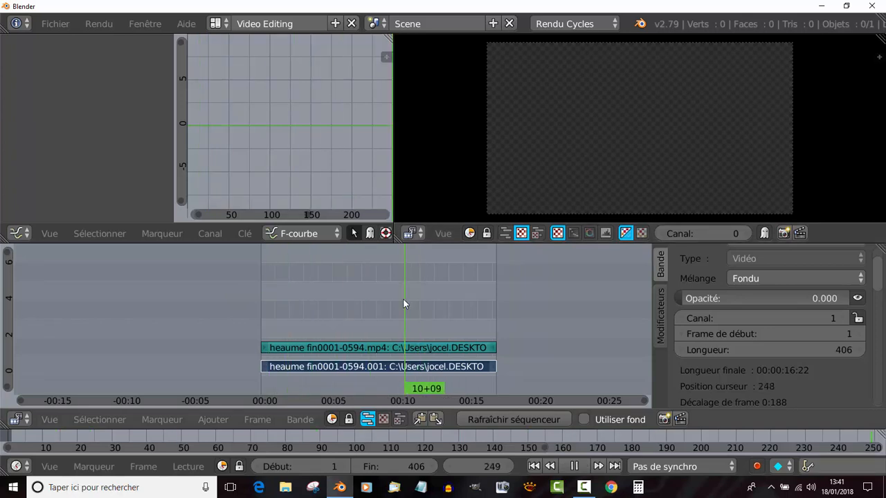
drag(404, 299, 238, 312)
key(alt+a)
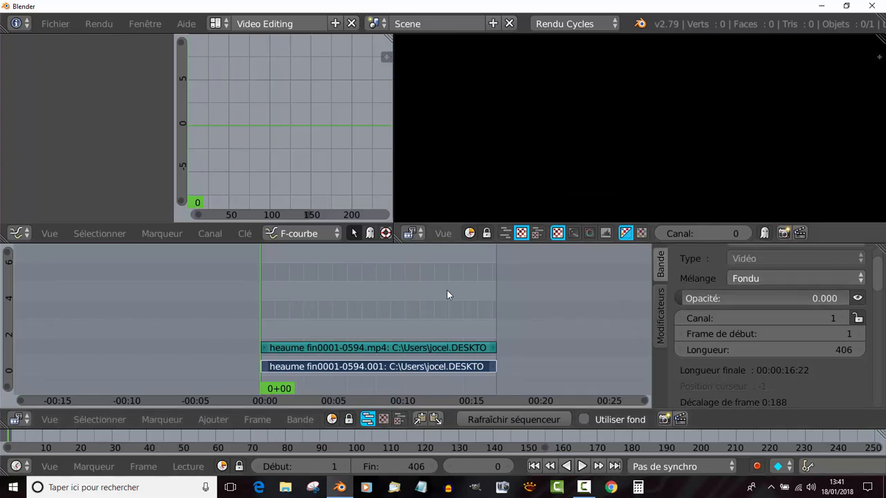
Turn on automatic keyframing, insert a keyframe on the video strip's Opacité of 0.000 at frame 0, and readjust the area heights.
click(756, 467)
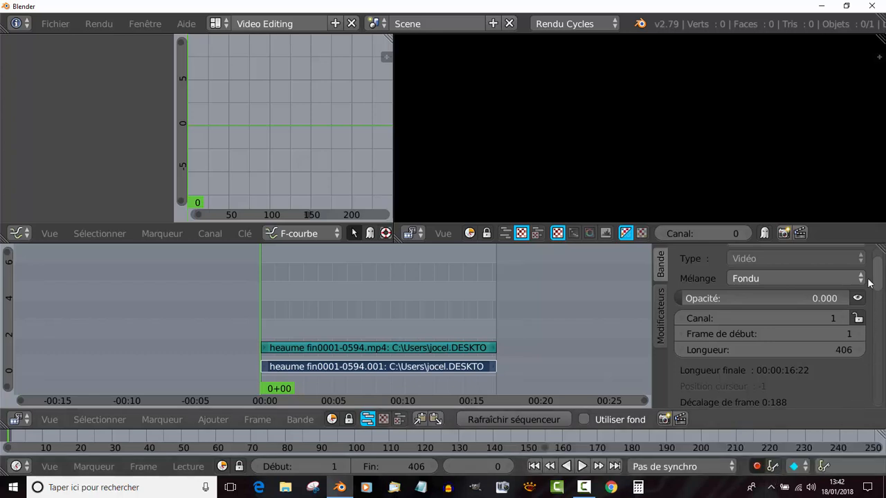
right_click(742, 299)
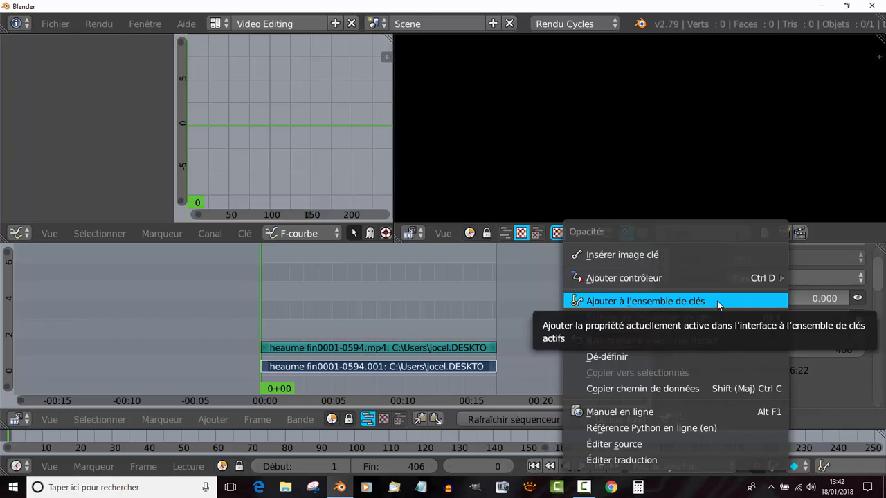
click(627, 255)
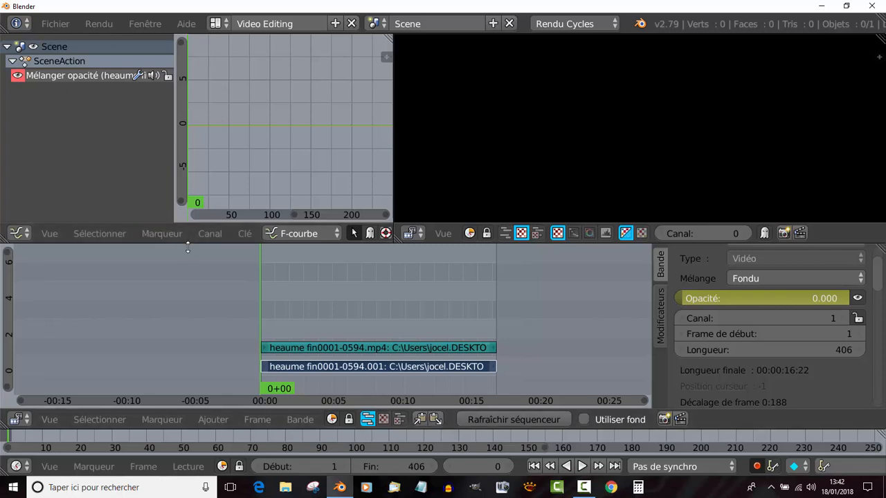
drag(188, 243, 188, 278)
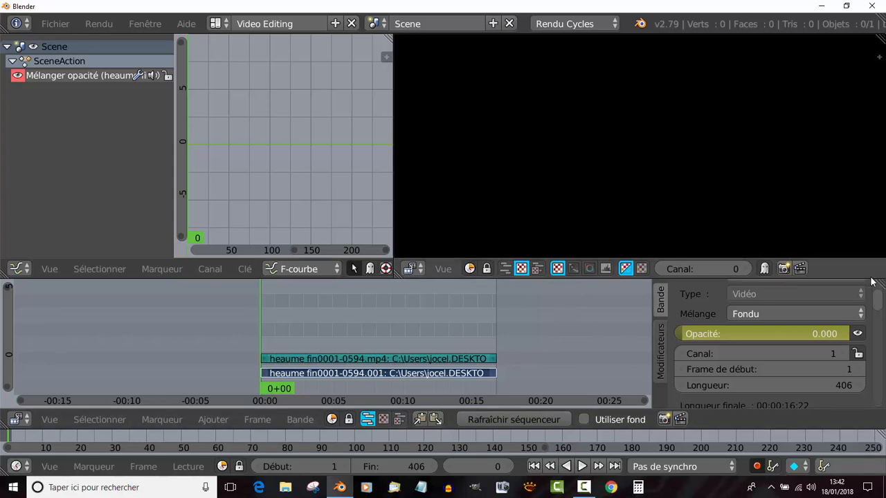
drag(858, 277, 861, 231)
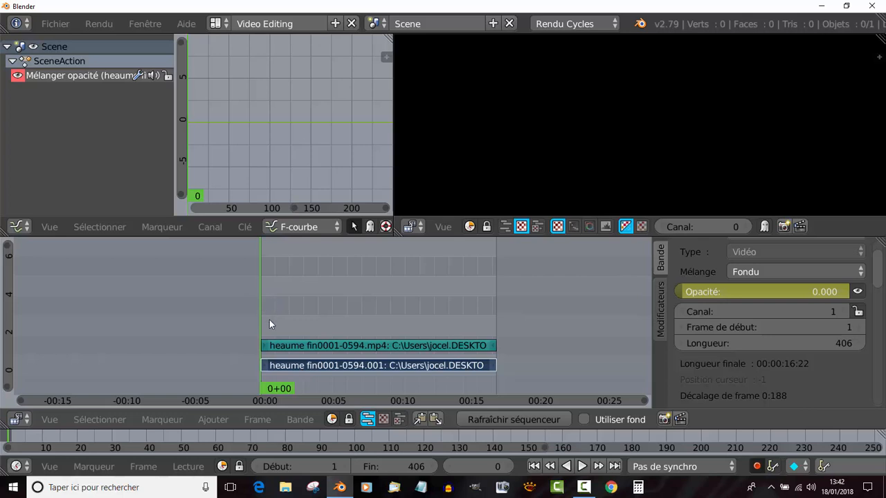
Play the opening briefly, then select the sound strip and enable Afficher forme d'onde to show its waveform.
key(alt+a)
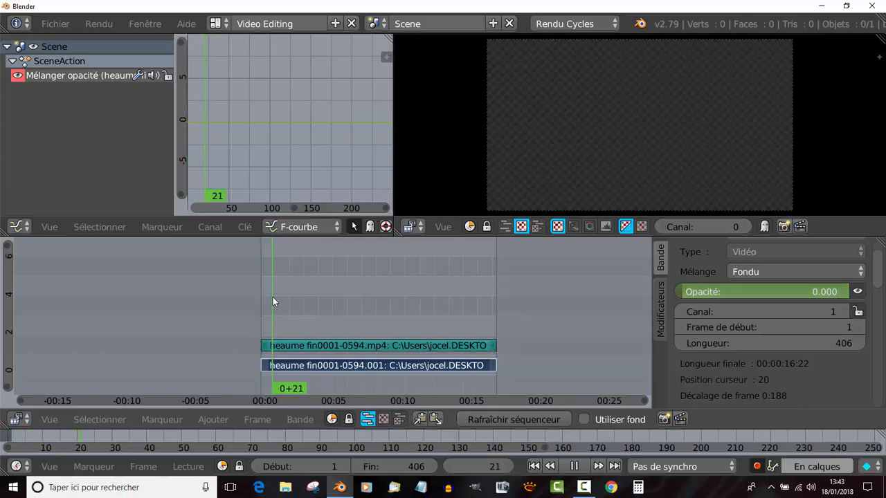
key(Escape)
right_click(302, 345)
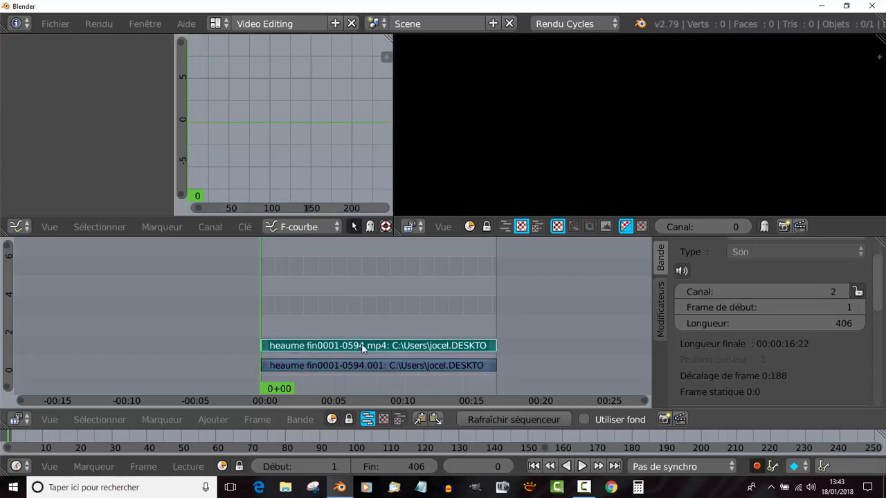
drag(879, 298, 882, 353)
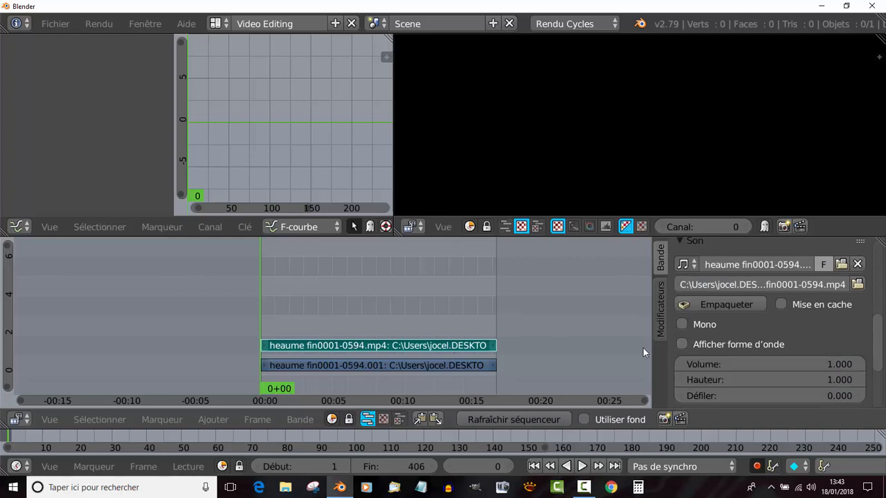
click(682, 344)
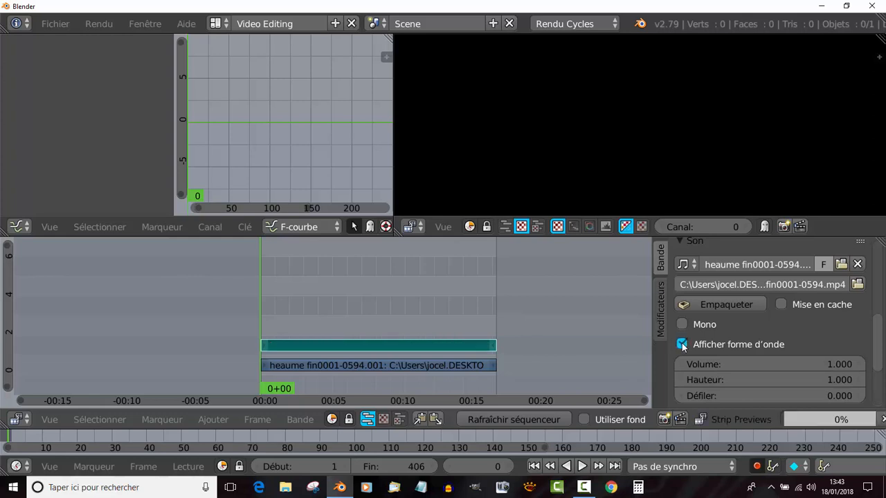
Examine the start of the sound waveform and place the playhead at frame 10.
scroll(410, 360, up, 2)
scroll(410, 361, up, 2)
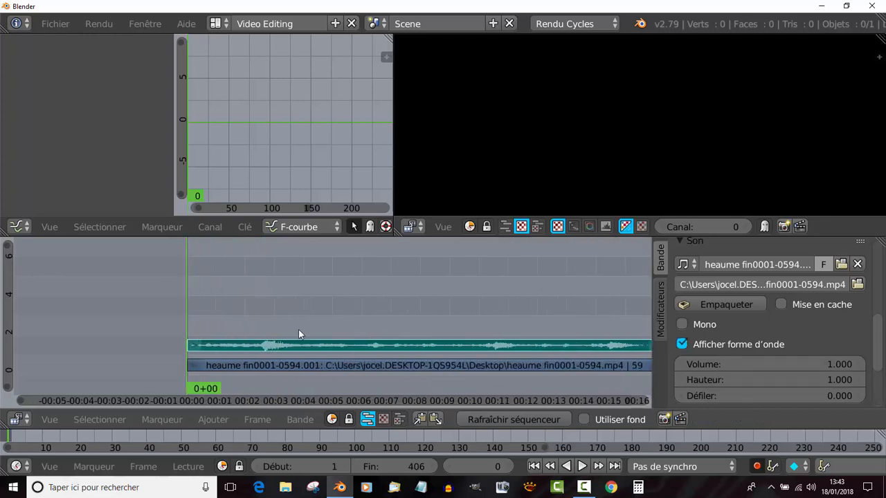
middle_drag(333, 316, 515, 301)
scroll(475, 310, up, 2)
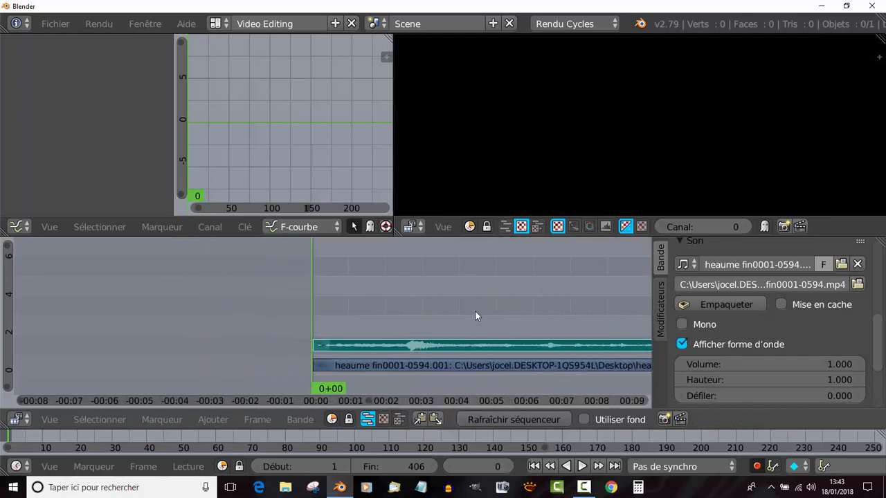
key(alt+a)
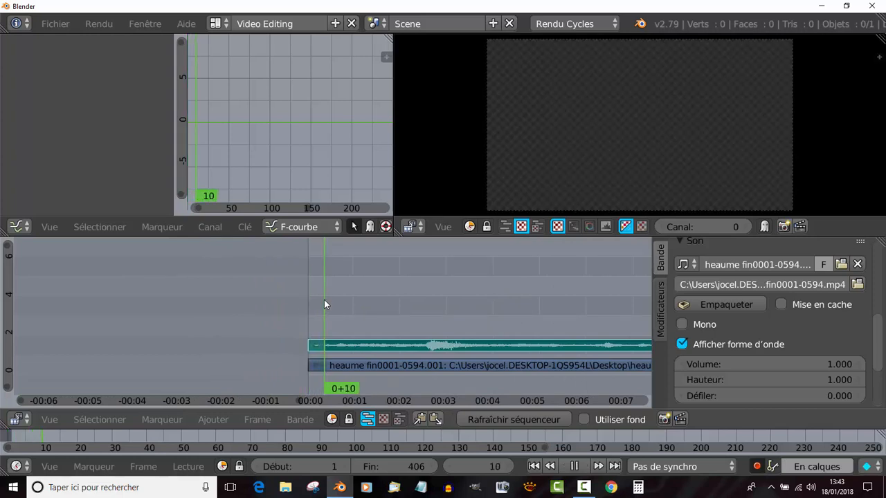
key(alt+a)
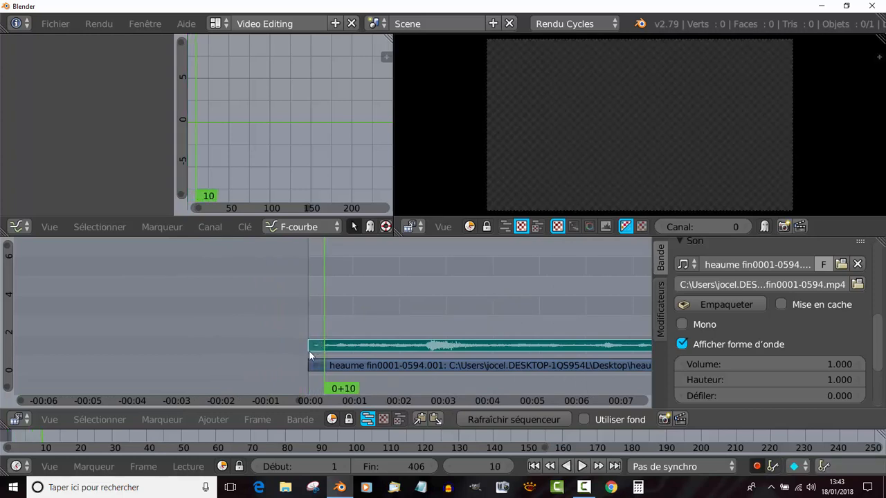
Select the video strip, raise its Opacité to 1.000 and keyframe it at frame 10.
click(391, 367)
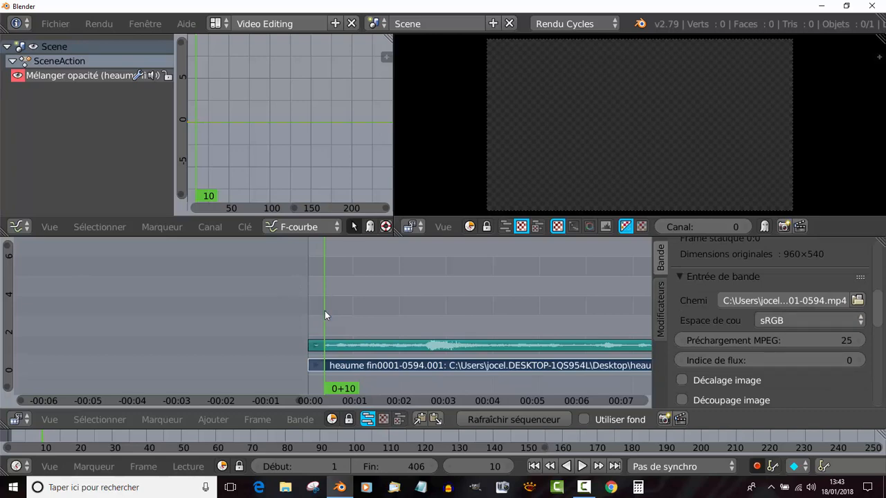
scroll(831, 325, up, 6)
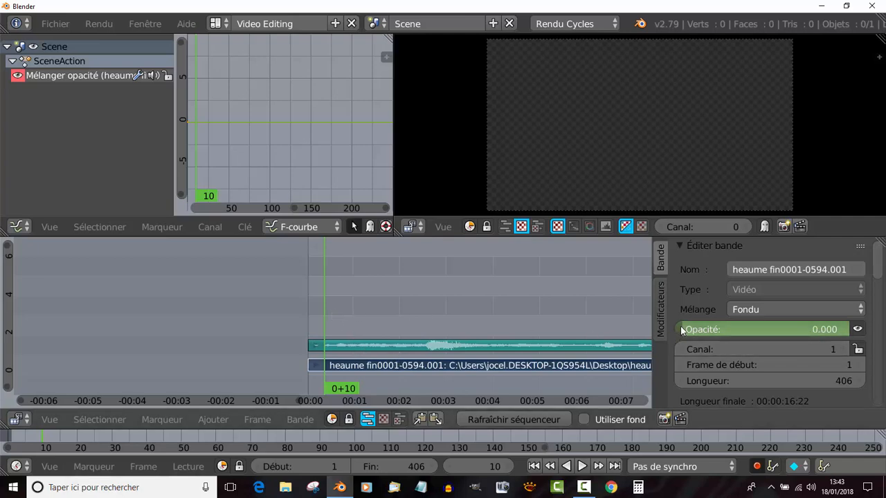
drag(681, 326, 853, 333)
key(i)
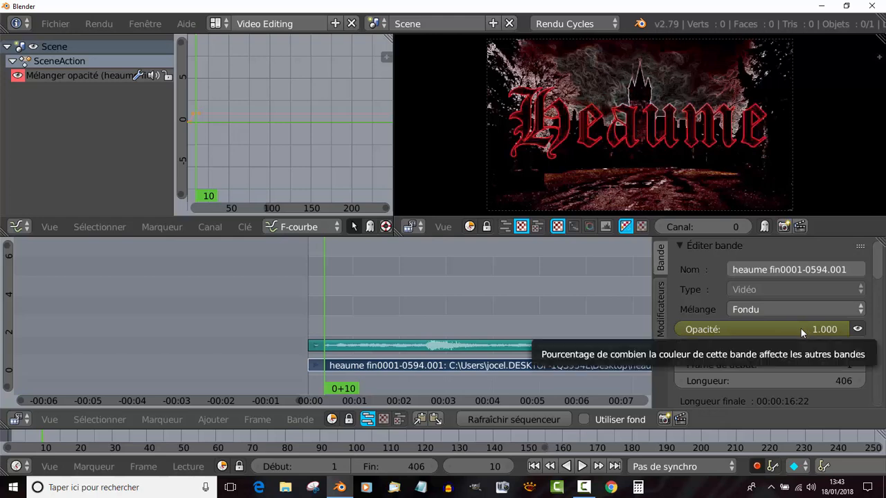
Play the video from its beginning to check the opacity fade-in.
drag(326, 312, 310, 323)
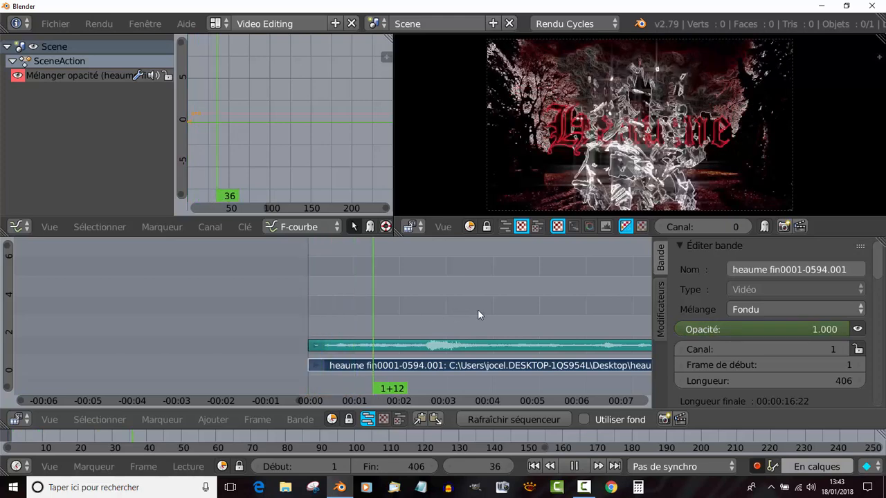
click(478, 311)
scroll(484, 314, down, 5)
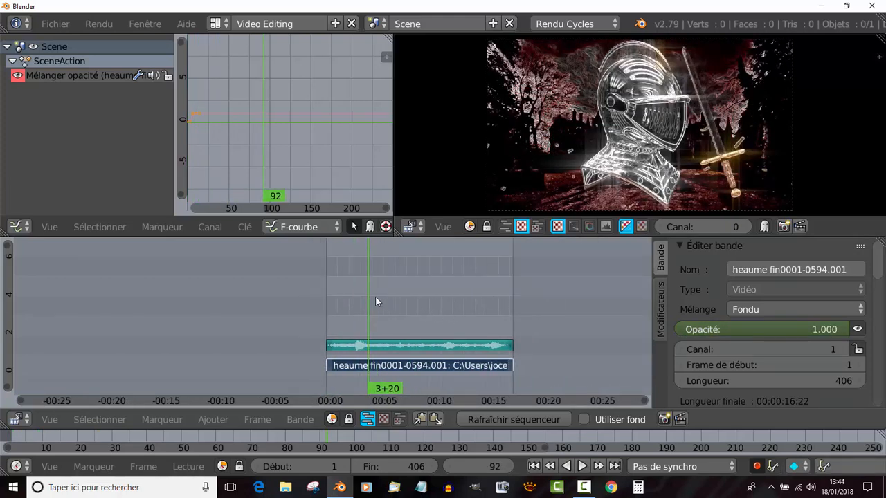
Play the video near its end and stop at frame 381 to examine the closing images and waveform.
key(alt+a)
click(497, 295)
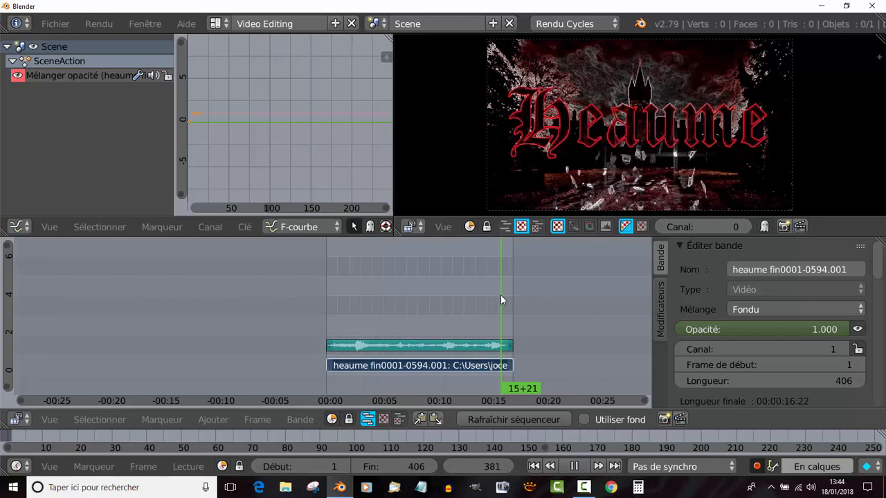
key(alt+a)
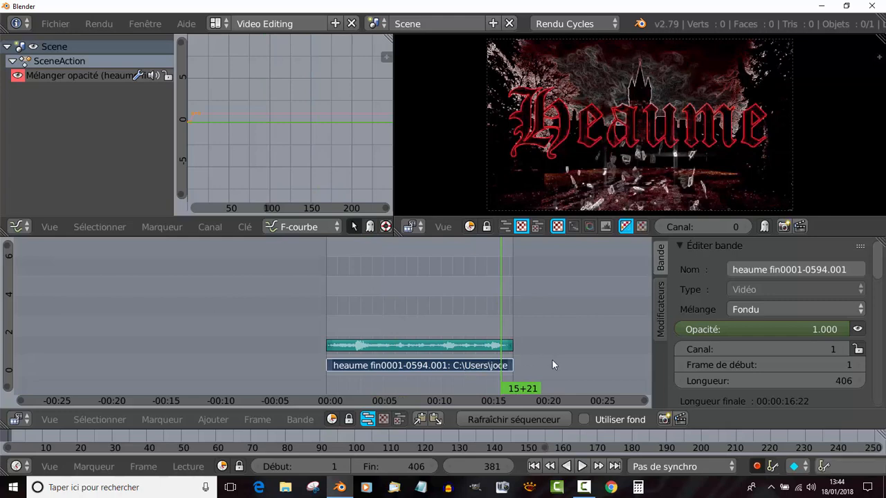
scroll(553, 365, up, 2)
middle_drag(551, 360, 438, 343)
scroll(438, 341, up, 2)
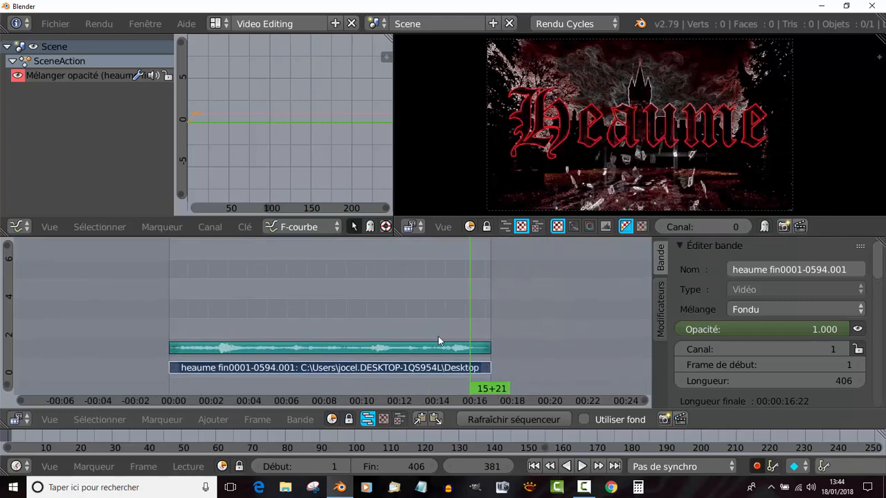
Replay the last second of the video and place the playhead at frame 385 for the start of the fade-out.
click(474, 313)
scroll(481, 322, up, 2)
key(alt+a)
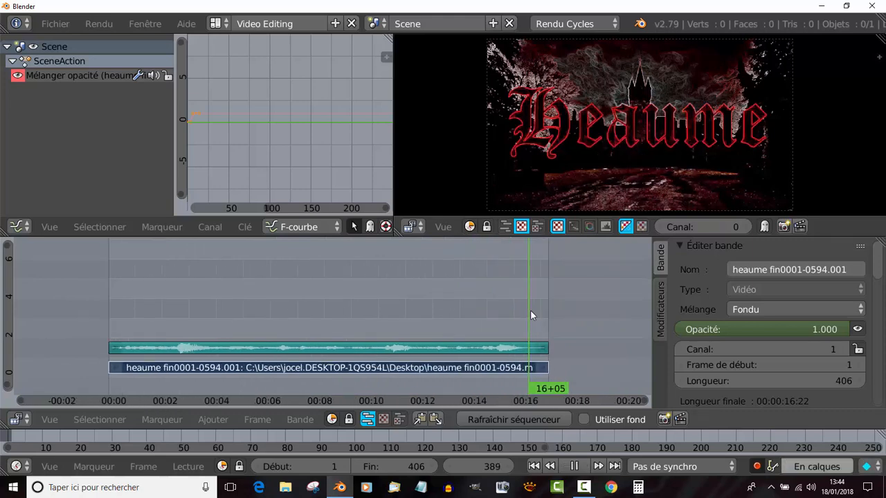
key(Escape)
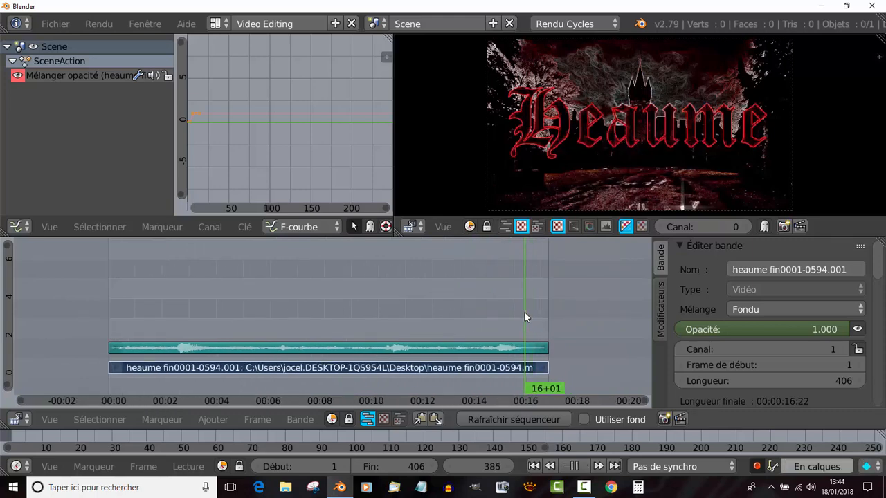
key(Home)
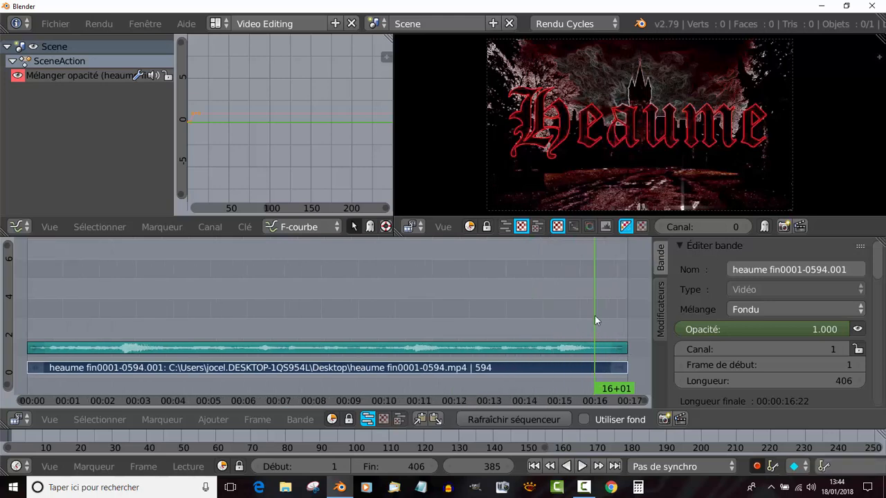
key(alt+a)
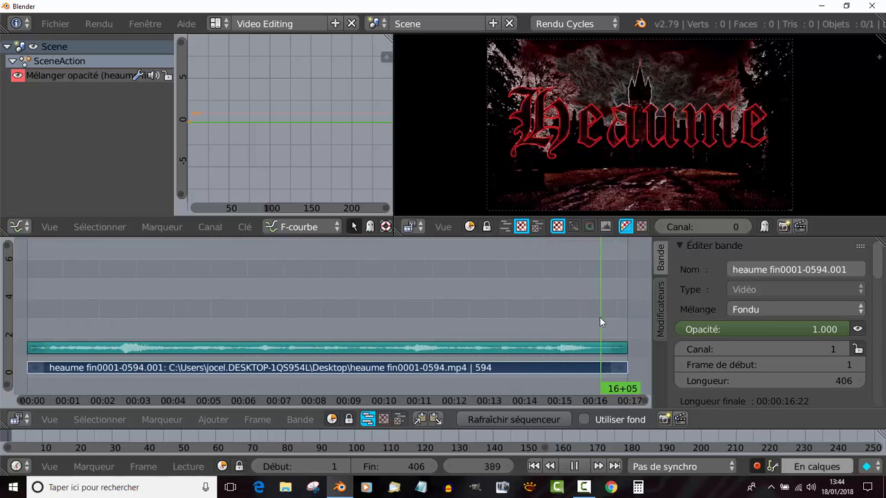
key(Escape)
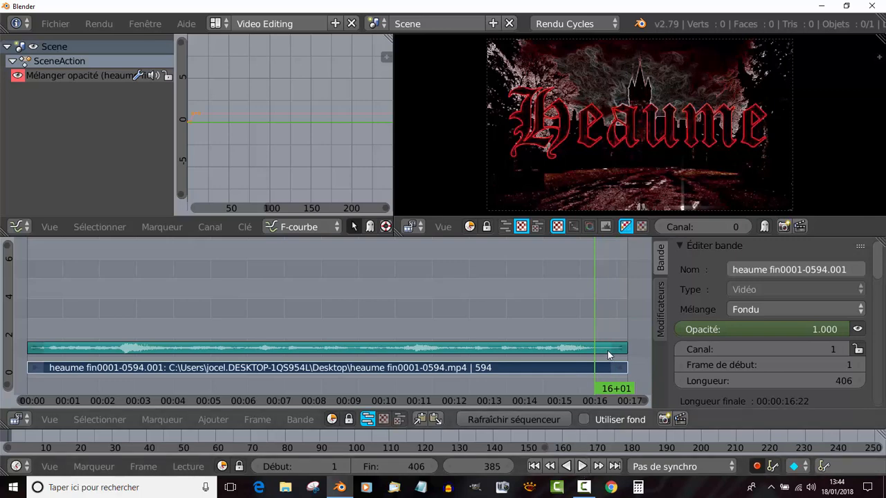
ctrl+scroll(414, 305, down, 4)
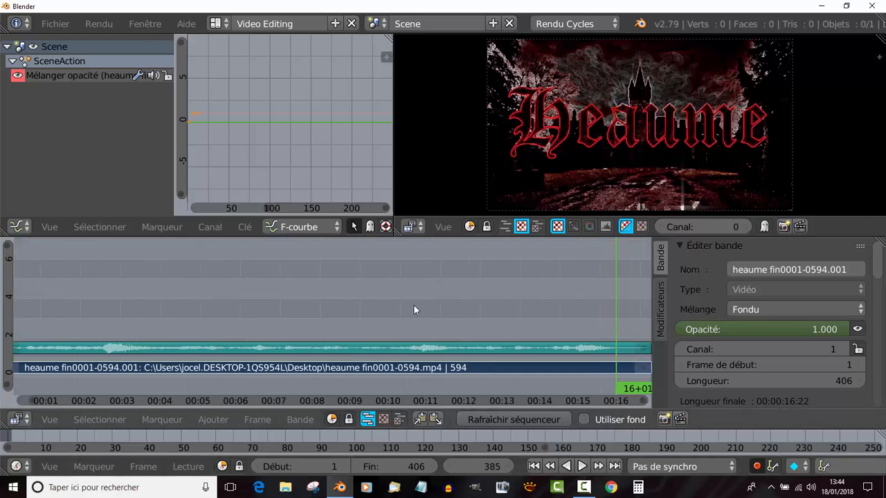
ctrl+scroll(339, 303, down, 1)
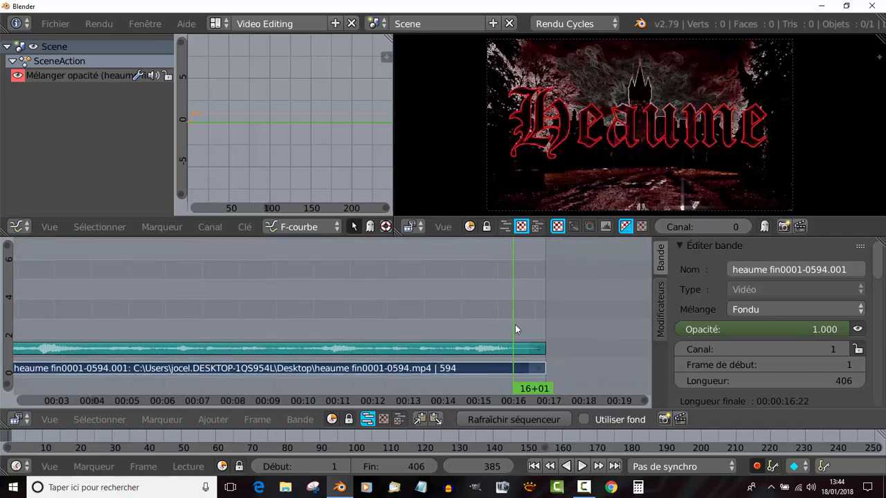
scroll(529, 359, up, 1)
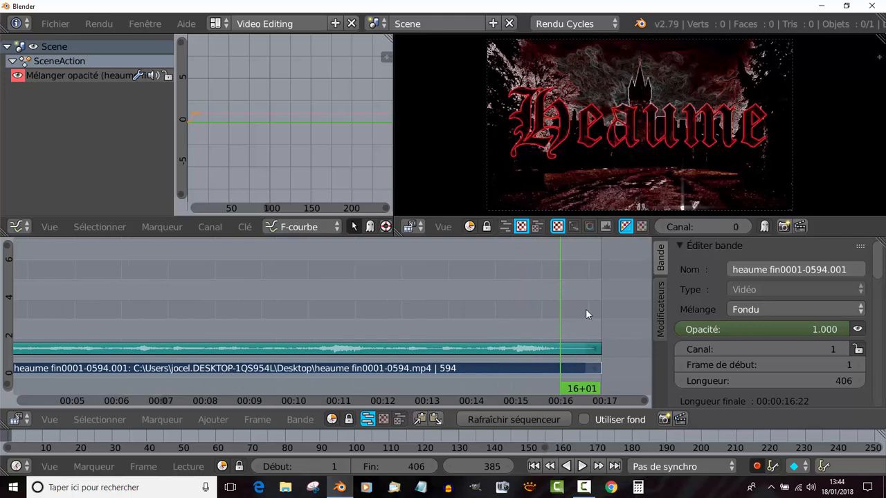
Move the playhead to frame 396 and keyframe the video strip's Opacité at 1.000 for the start of the fade-out.
click(582, 467)
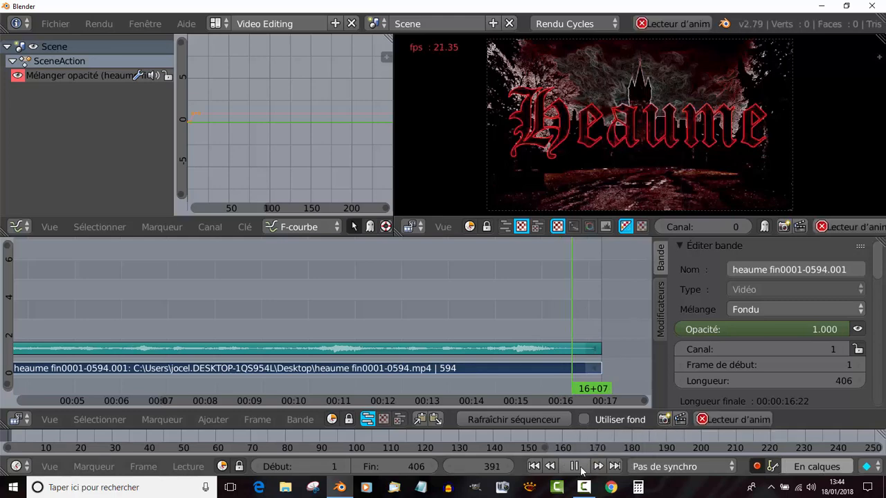
drag(597, 372, 581, 301)
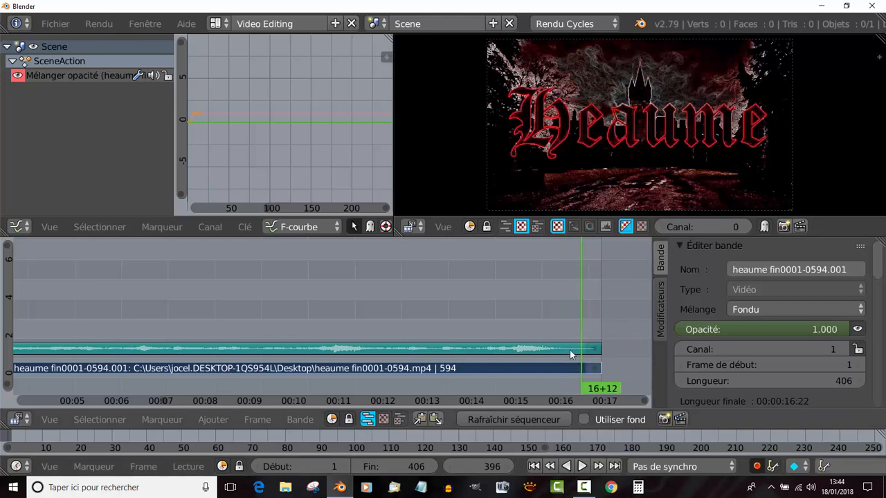
right_click(766, 327)
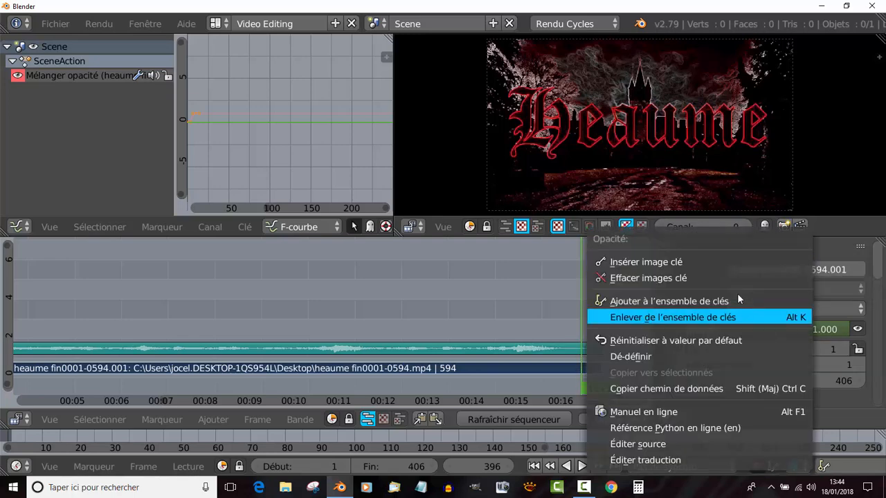
click(726, 263)
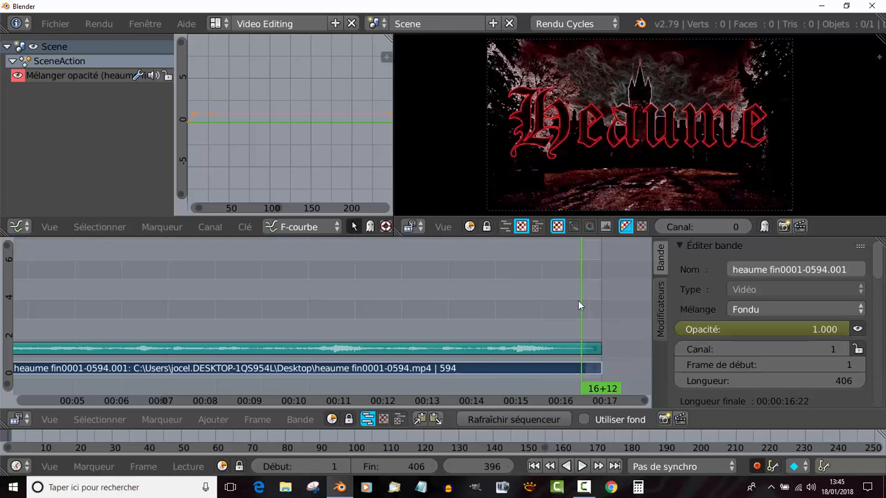
Lower the video strip's Opacité to 0.000 at the final frame, 406, and keyframe it.
key(alt+a)
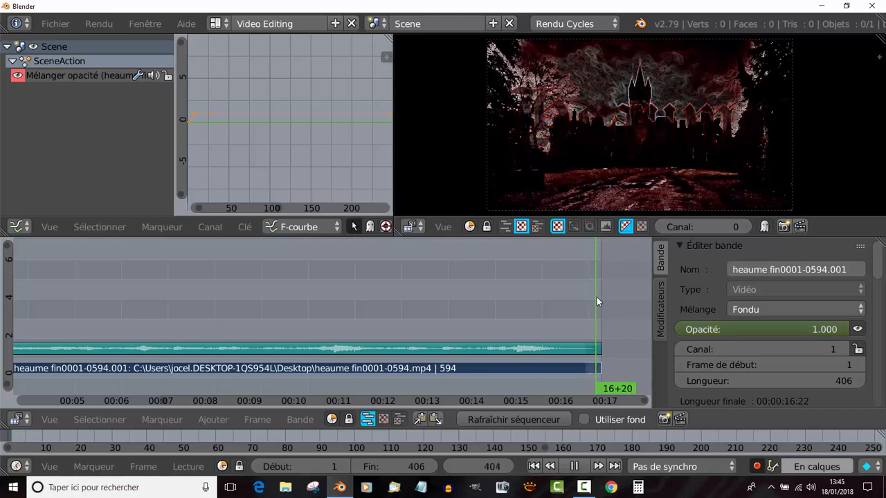
key(alt+a)
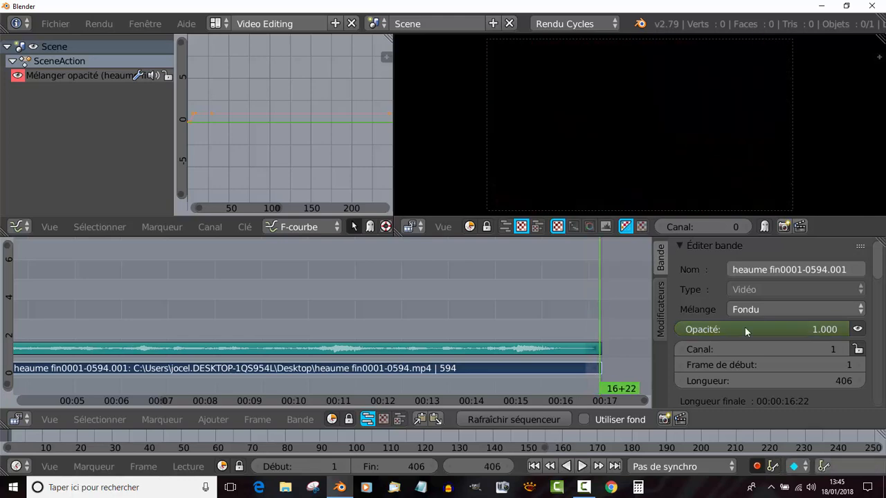
drag(745, 330, 622, 337)
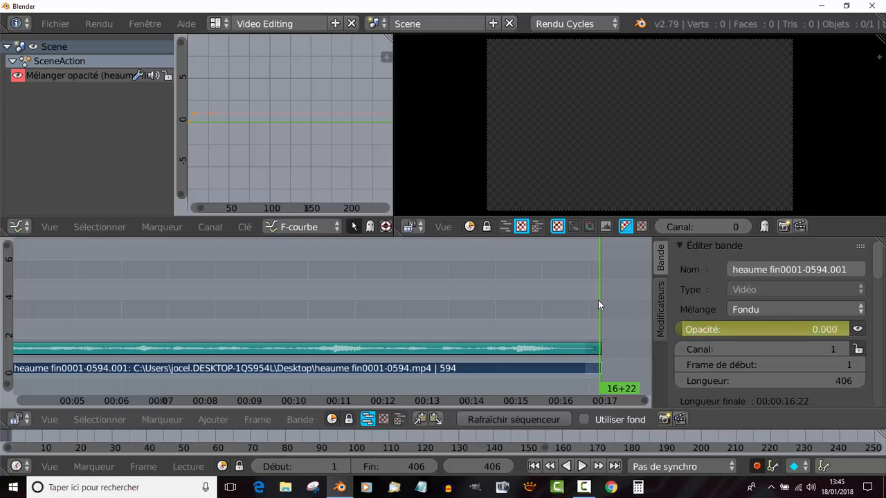
Play the closing fade-out and earlier parts of the video, and leave the playhead at frame 258.
key(shift+alt+a)
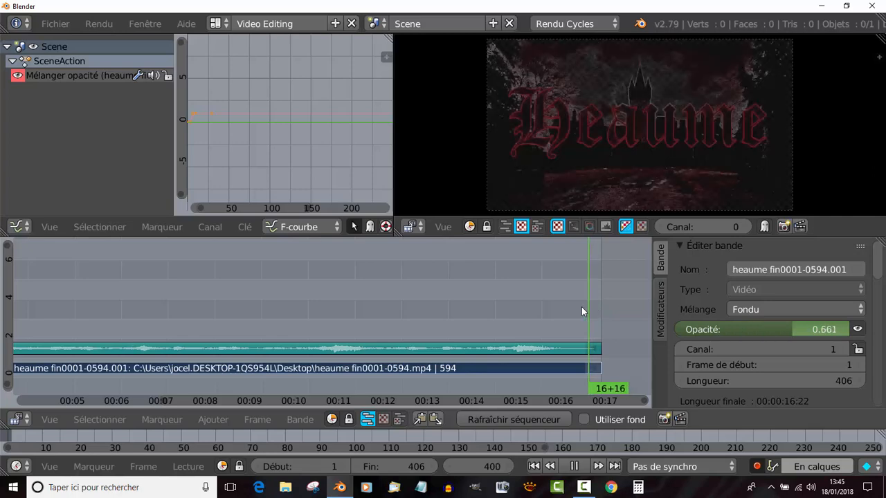
drag(569, 308, 431, 301)
scroll(430, 301, down, 13)
key(alt+a)
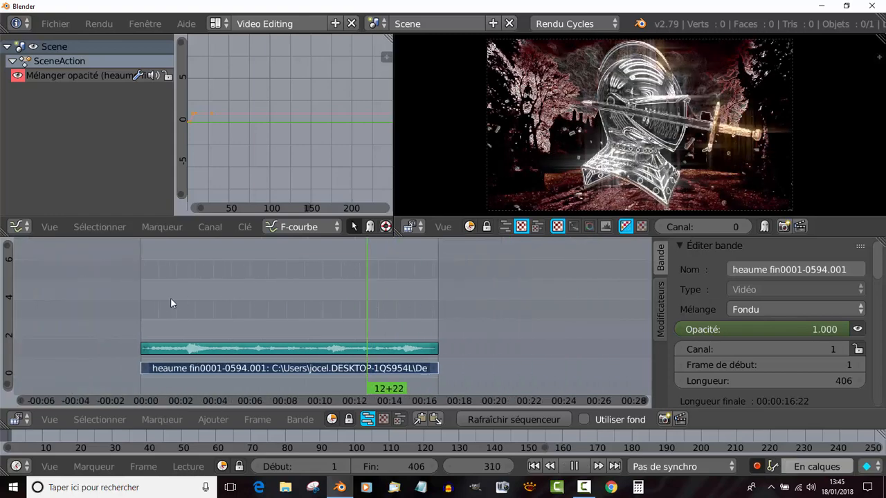
drag(161, 302, 329, 299)
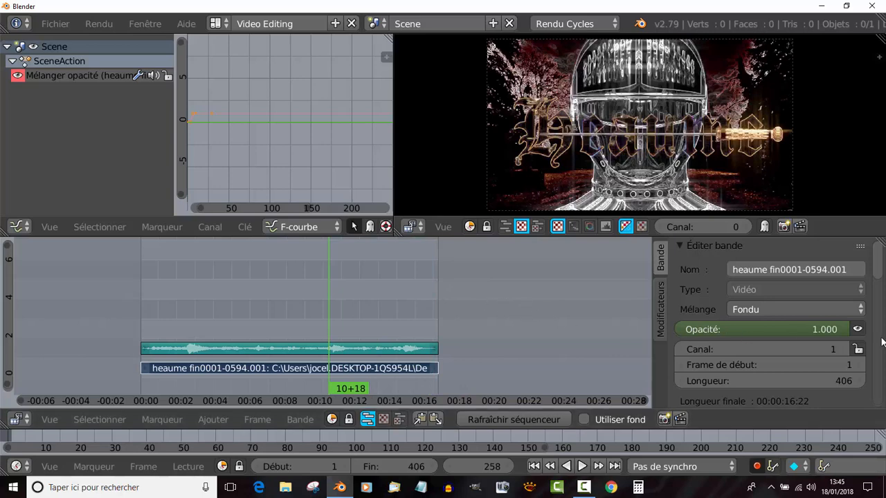
Examine the video strip's remaining properties, including its source, image offset, crop and trim settings.
scroll(768, 318, down, 5)
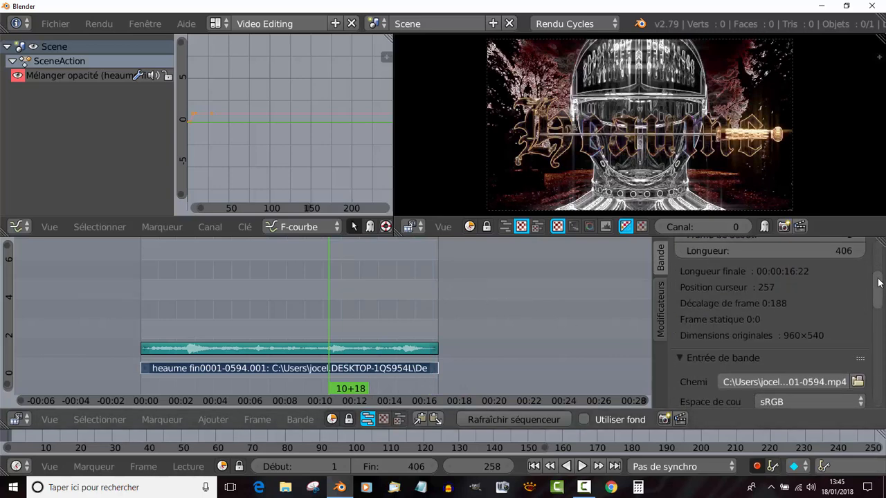
drag(878, 286, 882, 333)
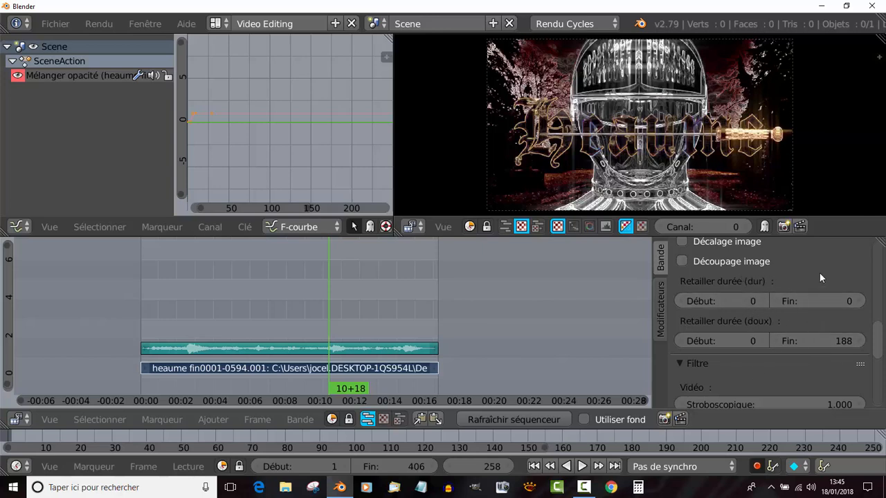
mouse_move(883, 339)
mouse_down()
mouse_move(882, 295)
mouse_move(882, 323)
mouse_up()
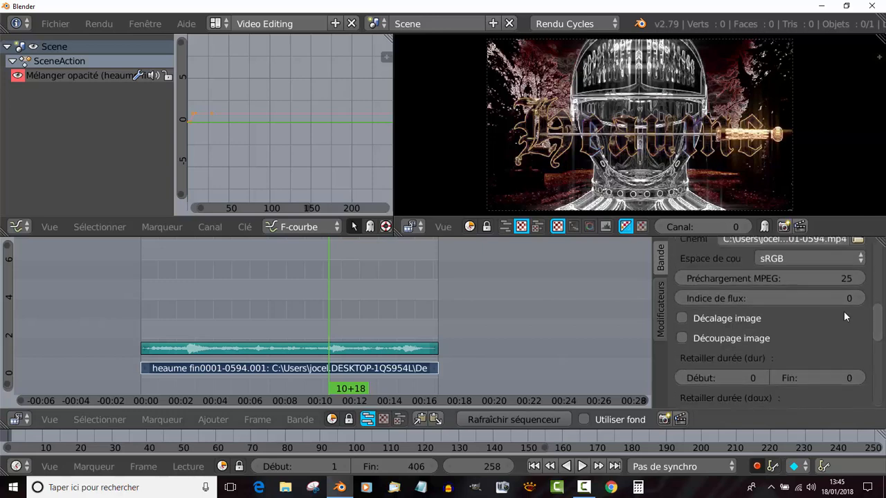